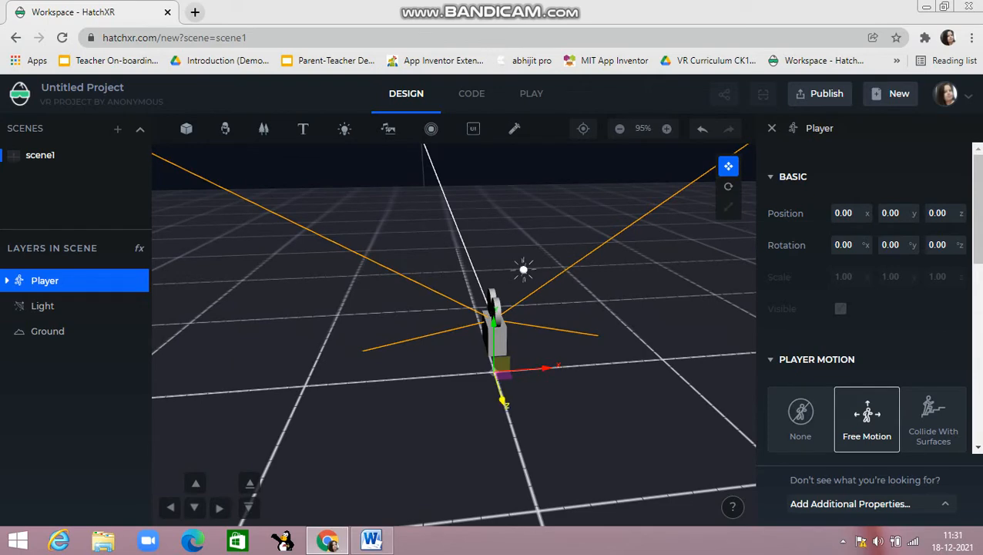
- Move the player forward along the Z axis to about 3.82
drag(503, 401, 538, 522)
mouse_move(566, 462)
mouse_down()
mouse_move(545, 425)
mouse_move(579, 445)
mouse_move(557, 445)
mouse_up()
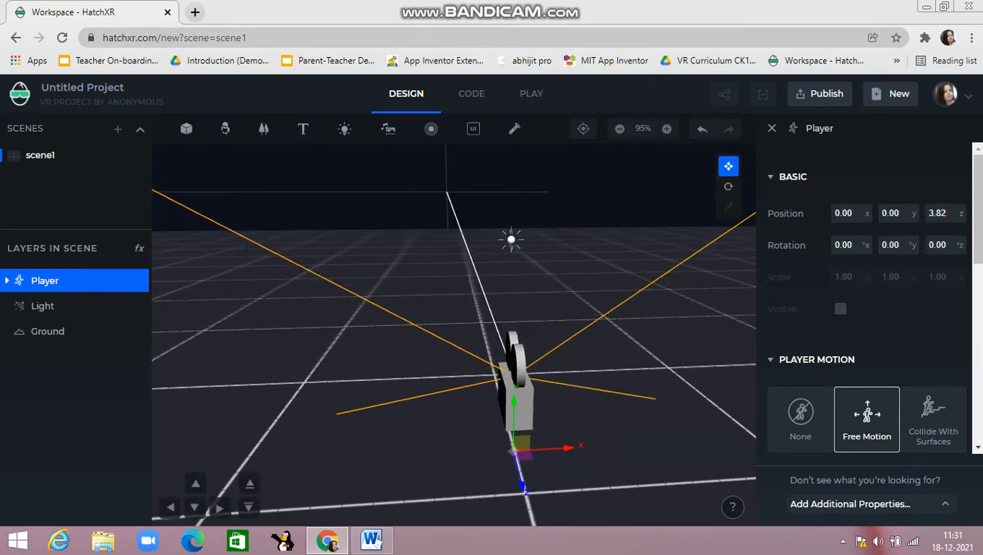
click(250, 483)
click(194, 507)
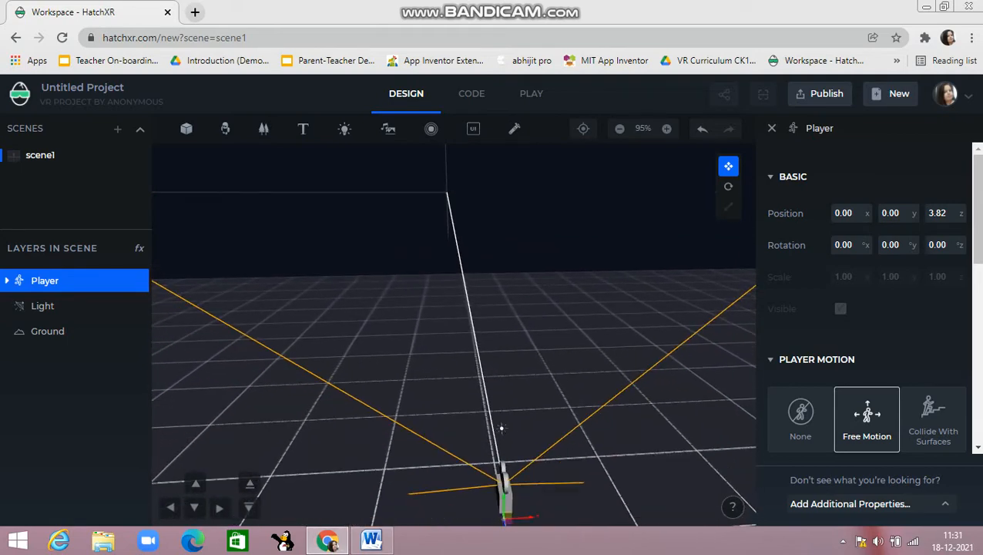
- Add a plane primitive to the scene and set its X rotation to -90 degrees
click(186, 127)
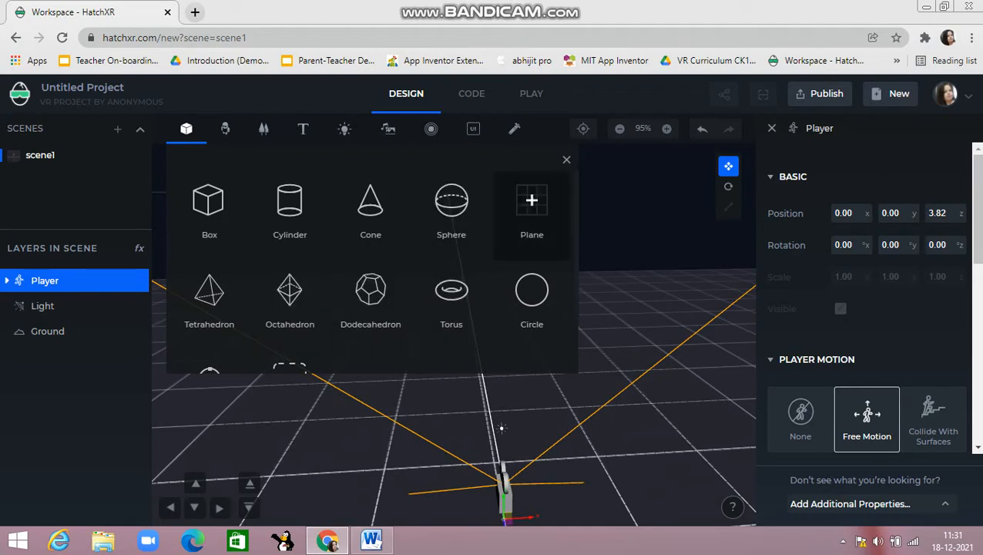
click(532, 204)
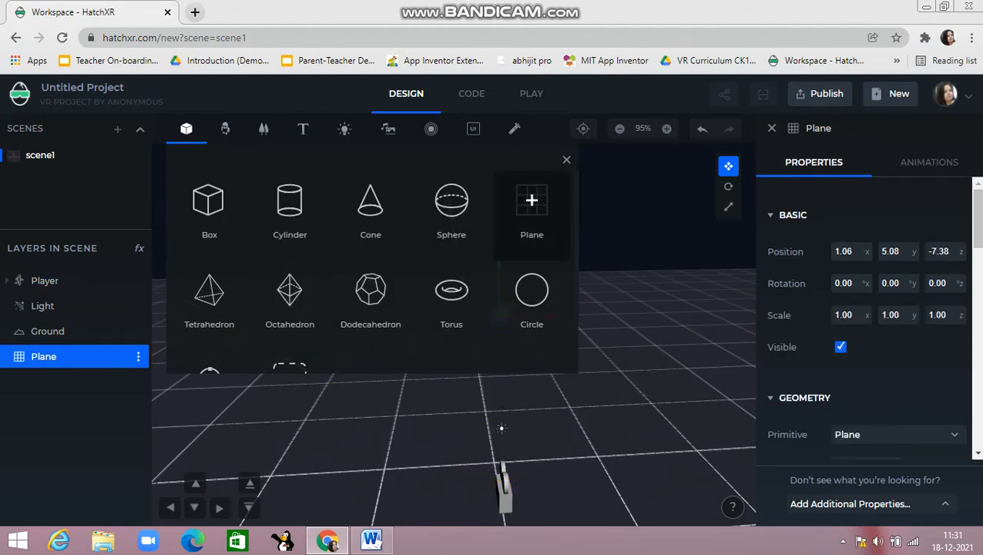
click(566, 160)
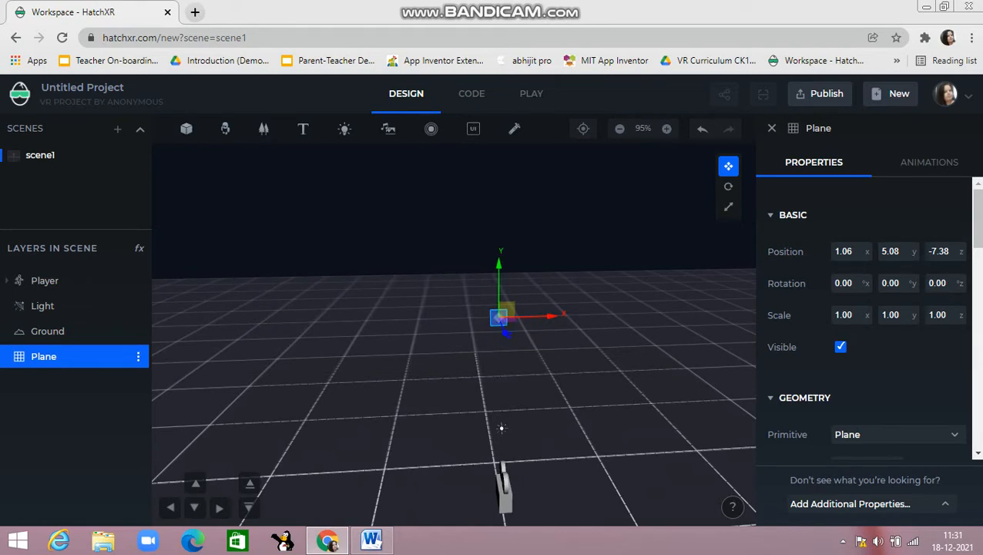
click(843, 283)
text(-90)
key(Return)
- Scale the plane up to about 44.5 along X and about 52 along Y
click(728, 206)
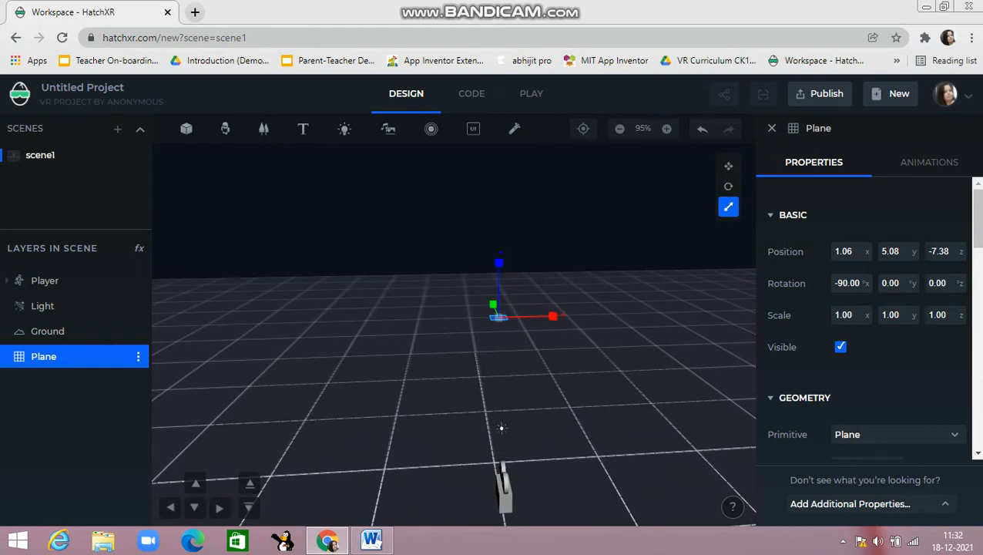
drag(553, 316, 677, 316)
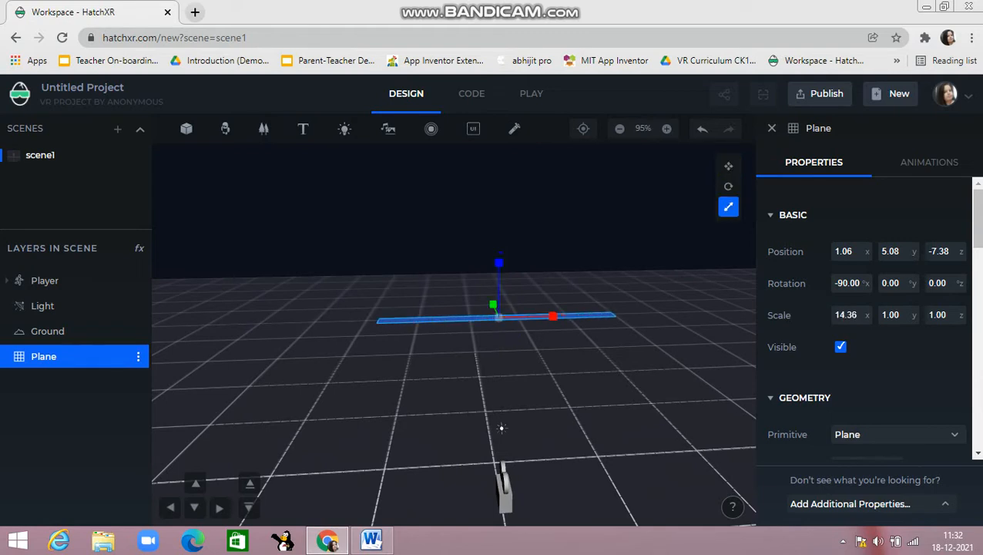
drag(493, 304, 494, 431)
drag(461, 225, 470, 247)
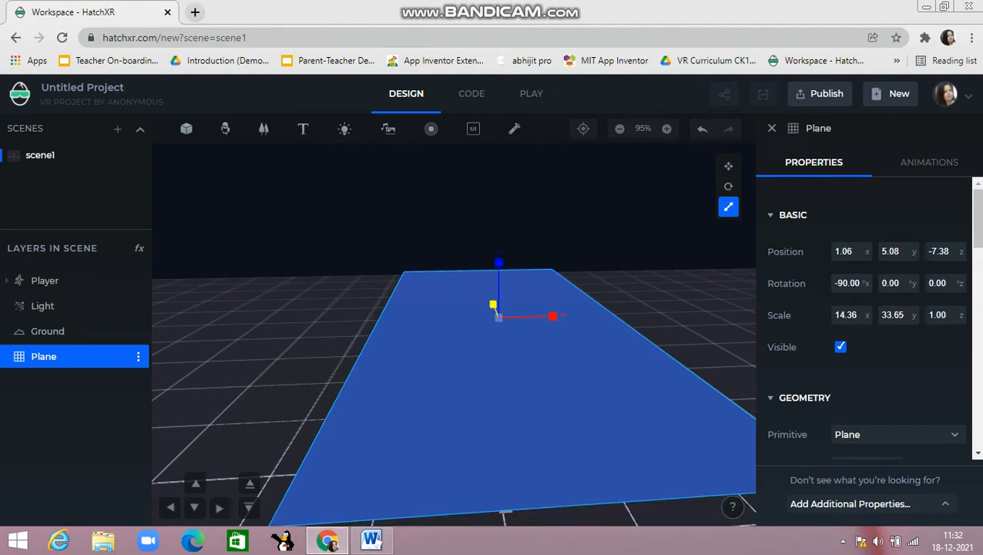
drag(554, 315, 616, 315)
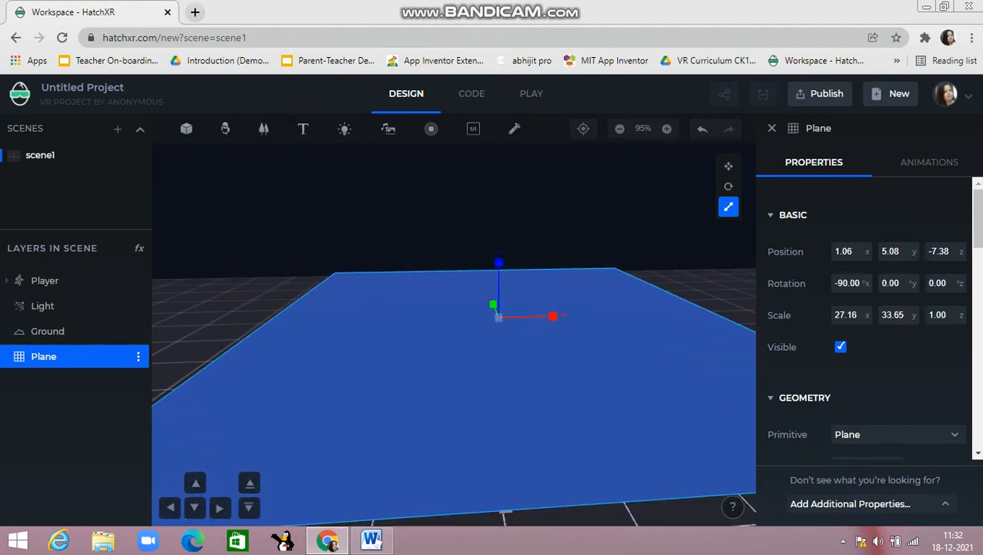
drag(553, 316, 708, 315)
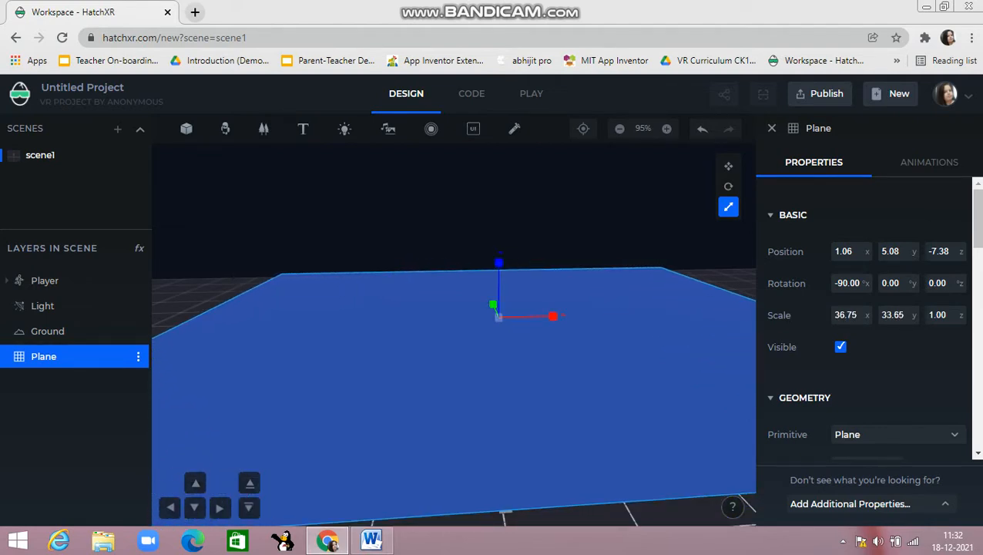
drag(553, 316, 682, 315)
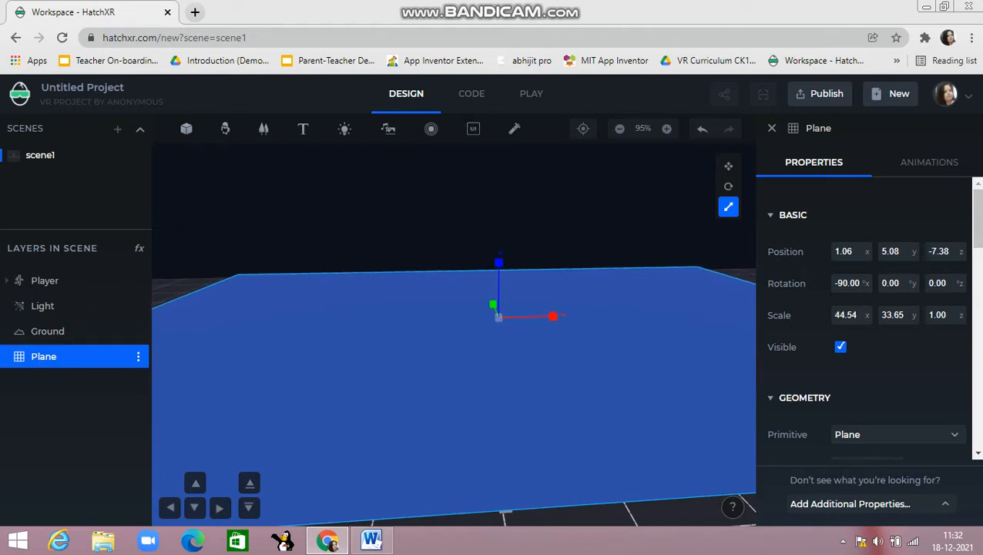
drag(493, 304, 468, 263)
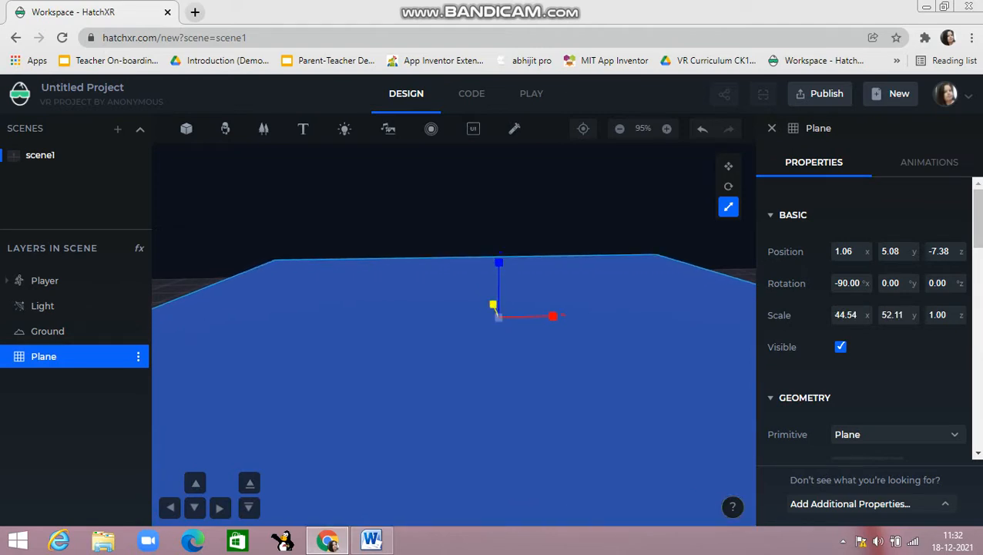
- Widen the plane further to an X scale of about 70
click(249, 482)
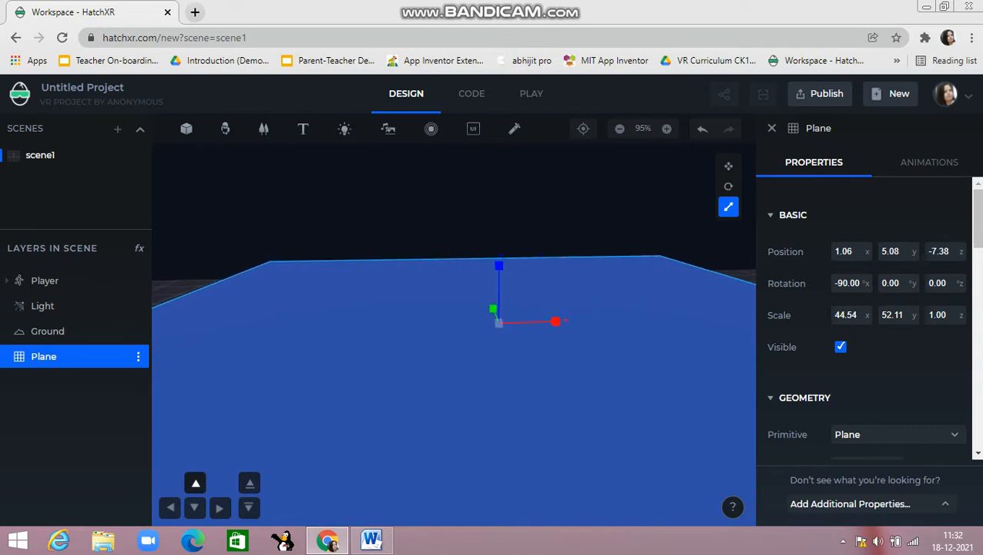
click(195, 507)
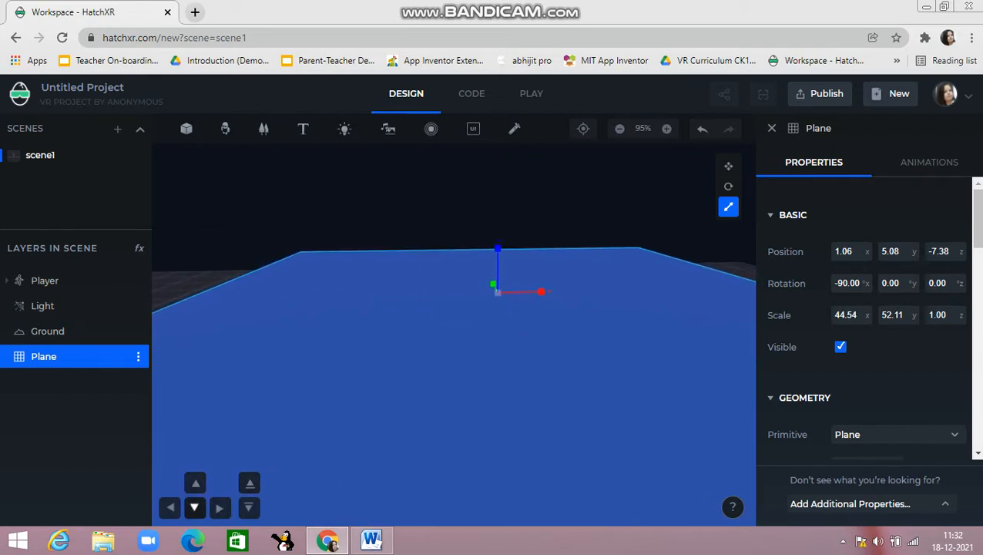
drag(541, 291, 665, 290)
drag(541, 292, 644, 291)
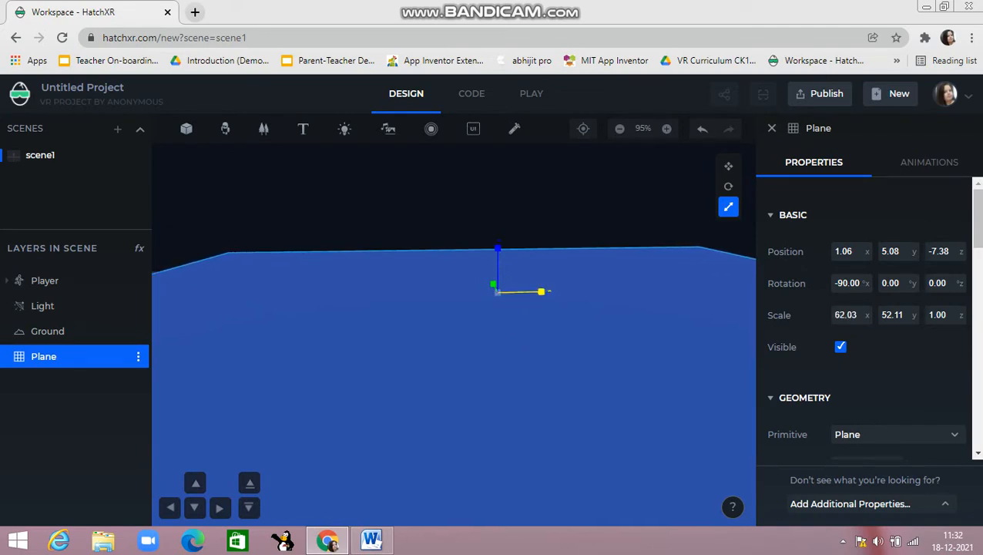
drag(541, 291, 647, 291)
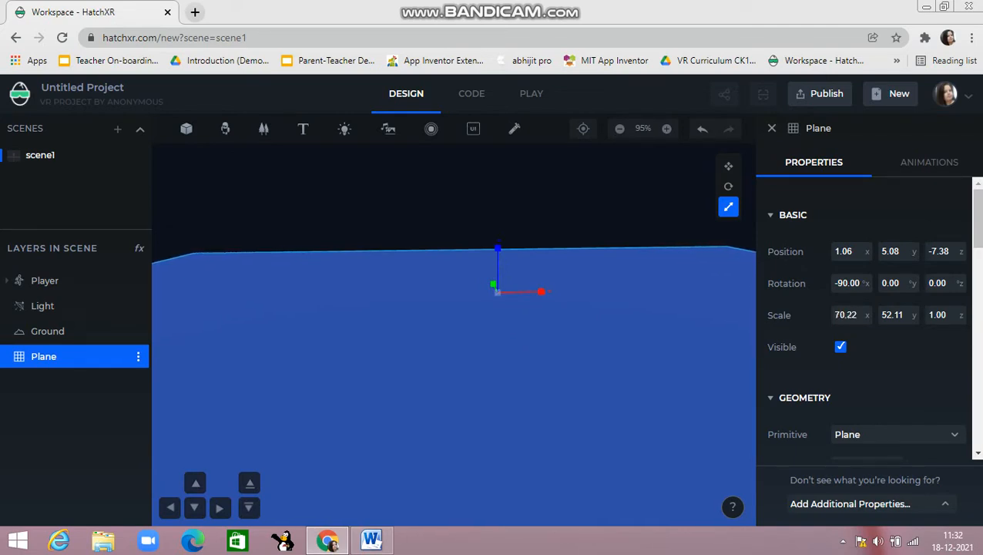
- Lower the plane to a Y position of about 1.46 and enlarge its scale to about 93 by 97
click(728, 166)
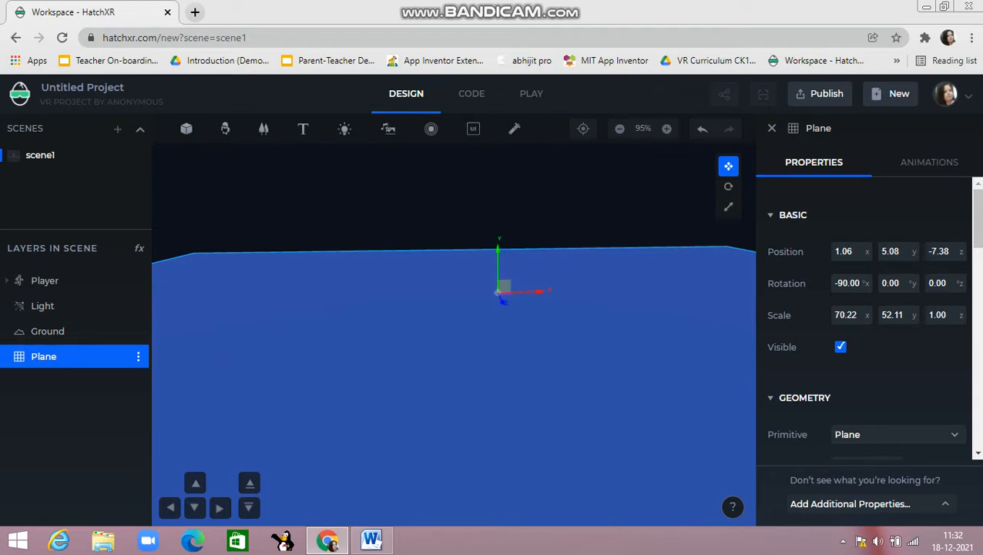
drag(498, 266, 501, 397)
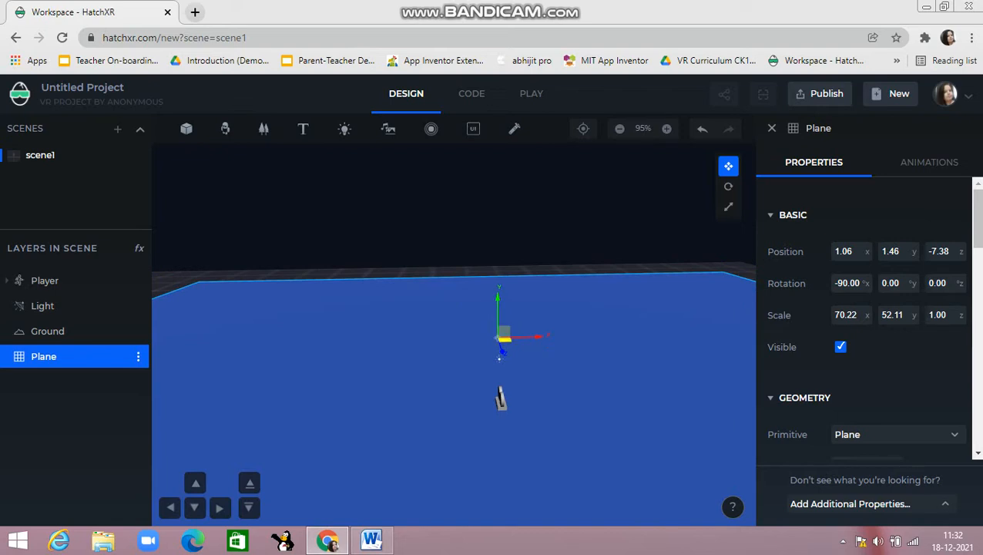
click(728, 207)
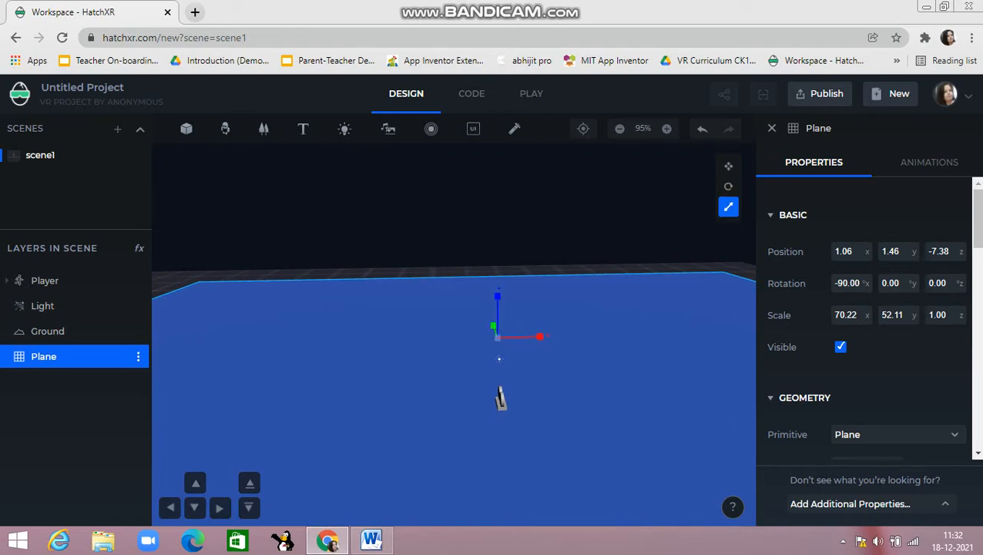
drag(493, 327, 495, 302)
drag(540, 336, 703, 333)
drag(540, 336, 664, 334)
key(Down)
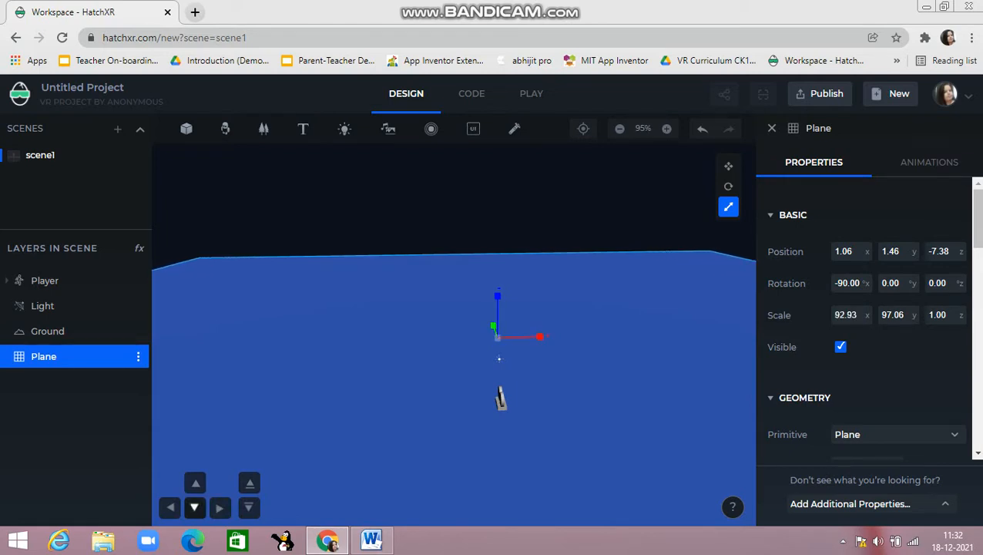
- Lower the plane to a Y position of about 0.22 and widen its X scale to about 104
click(249, 483)
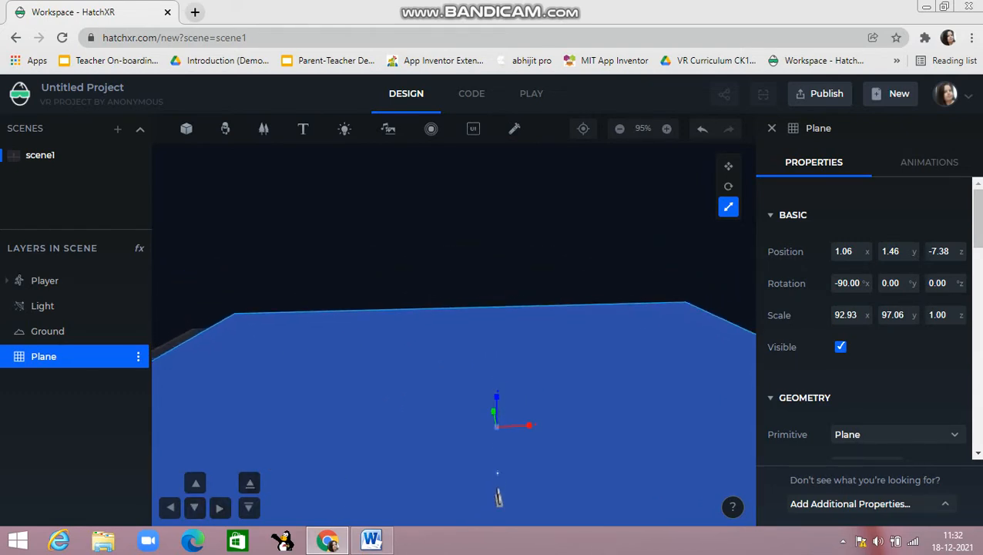
click(728, 166)
drag(499, 497, 498, 500)
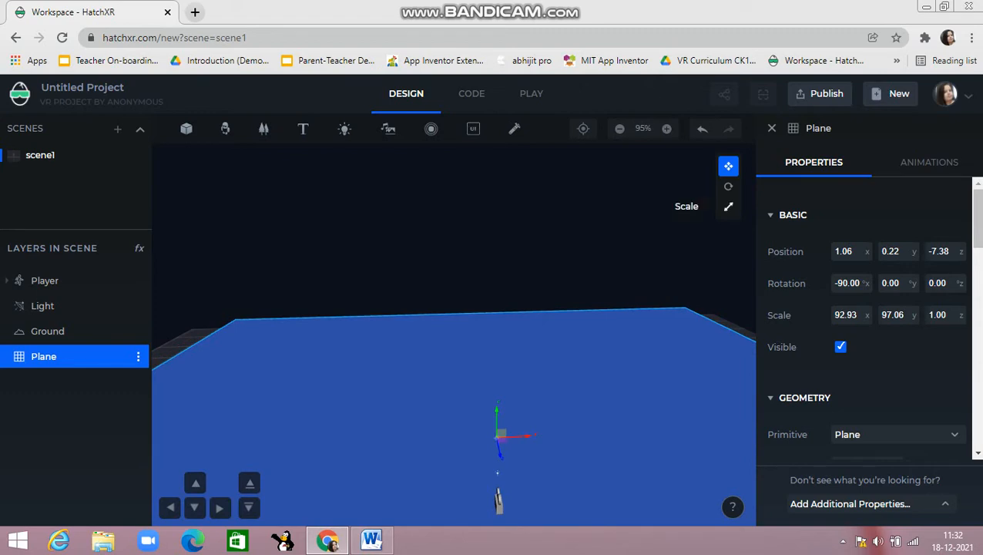
click(728, 206)
drag(528, 436, 536, 435)
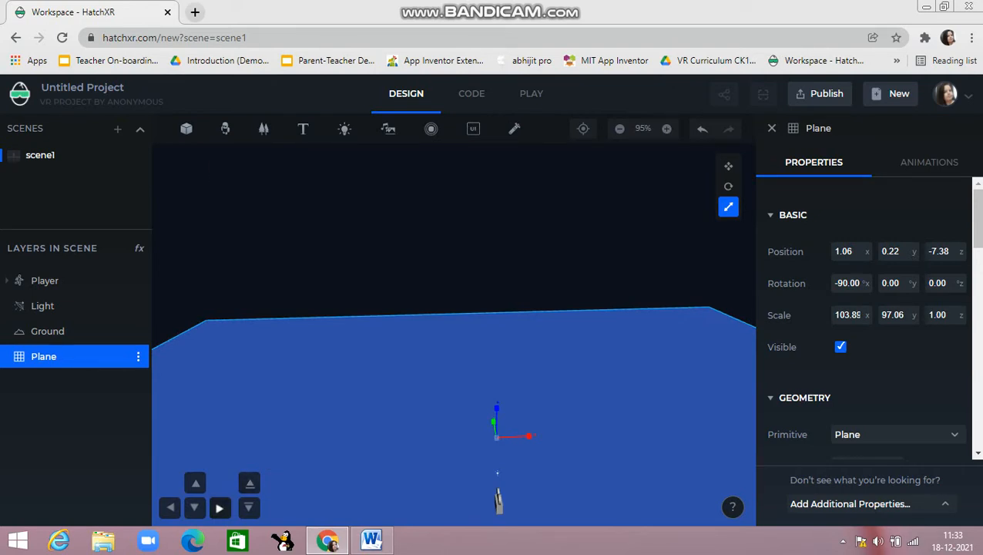
- Raise the player above the plane to about Y 8 and move it along Z to about 16.7
click(194, 507)
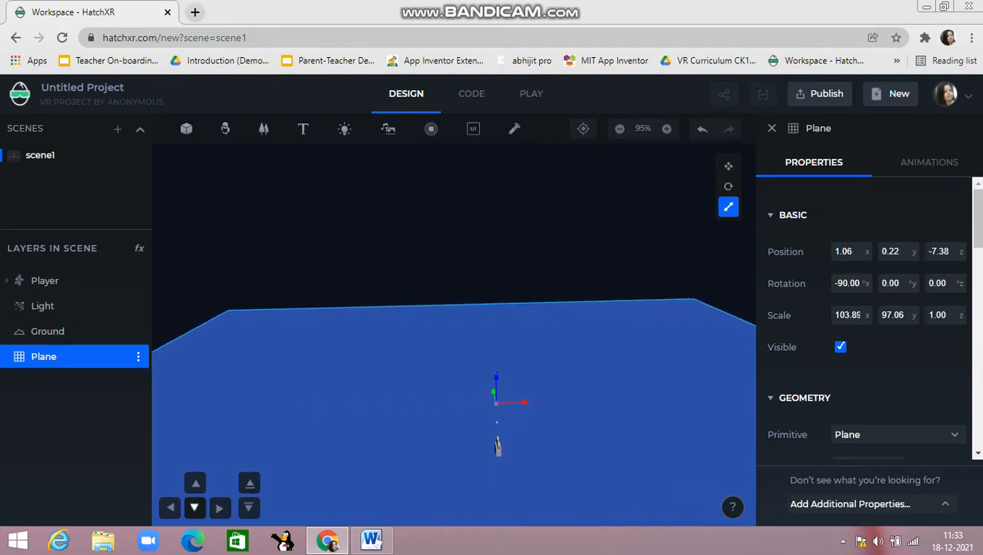
click(44, 281)
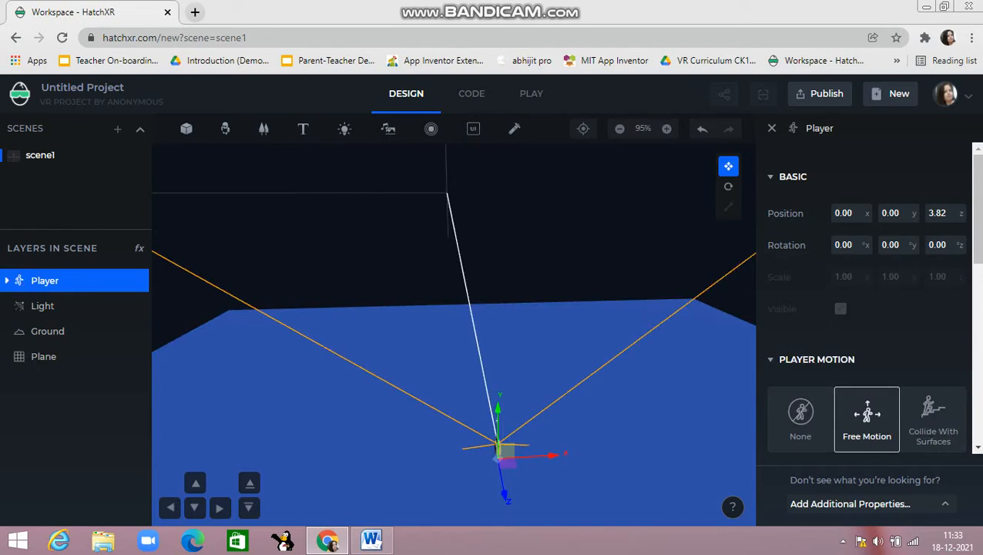
drag(498, 417, 498, 338)
drag(505, 409, 536, 518)
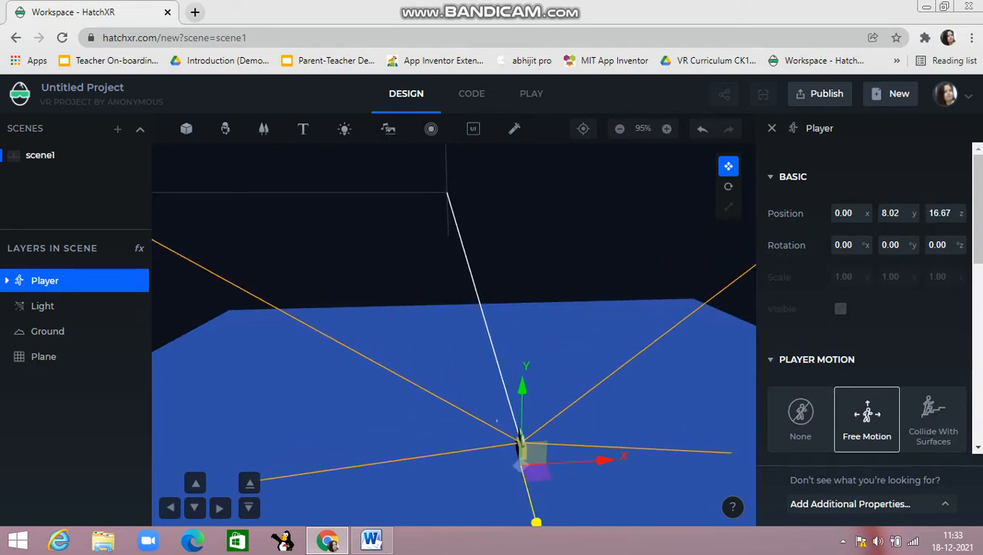
click(194, 507)
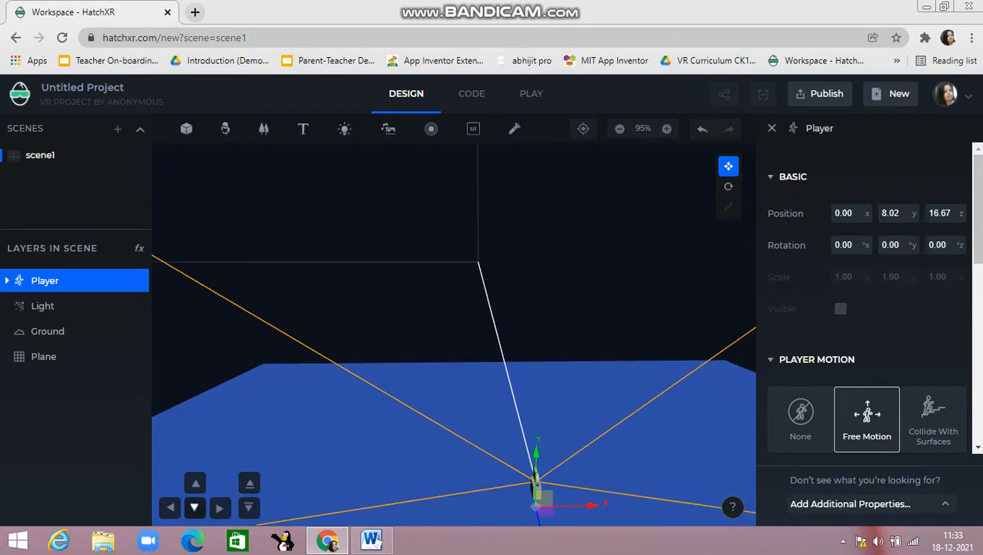
key(Down)
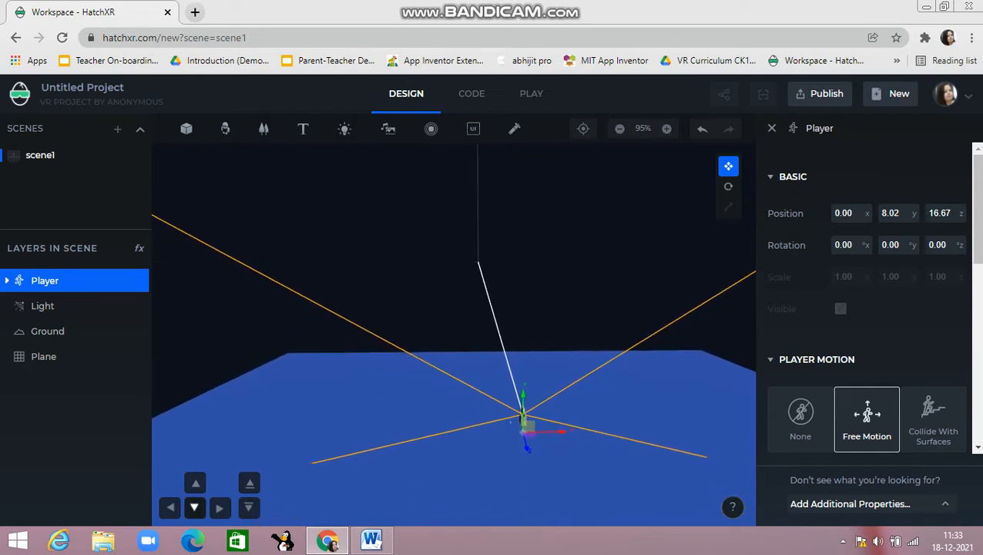
key(Down)
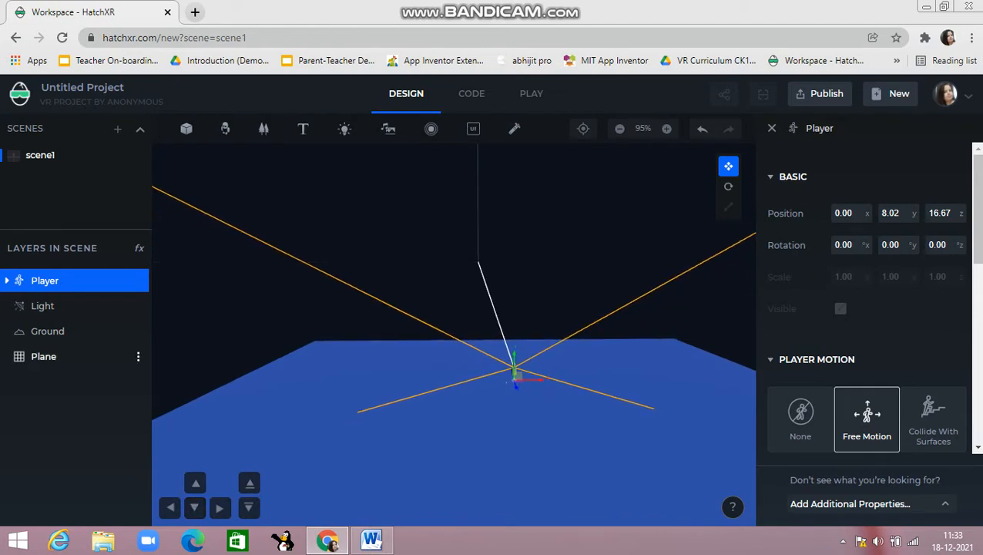
- Set the plane's physics type to Static
click(47, 356)
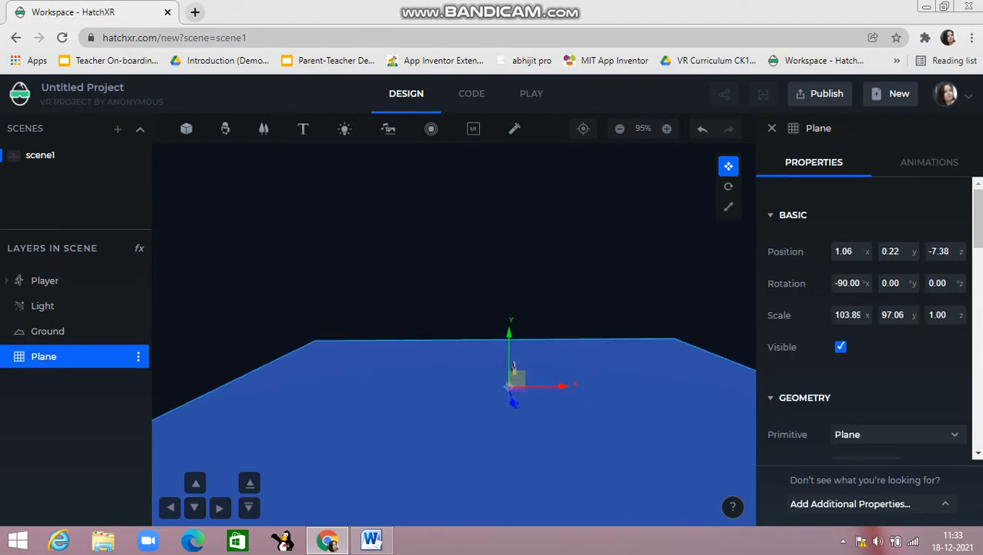
scroll(867, 323, down, 3)
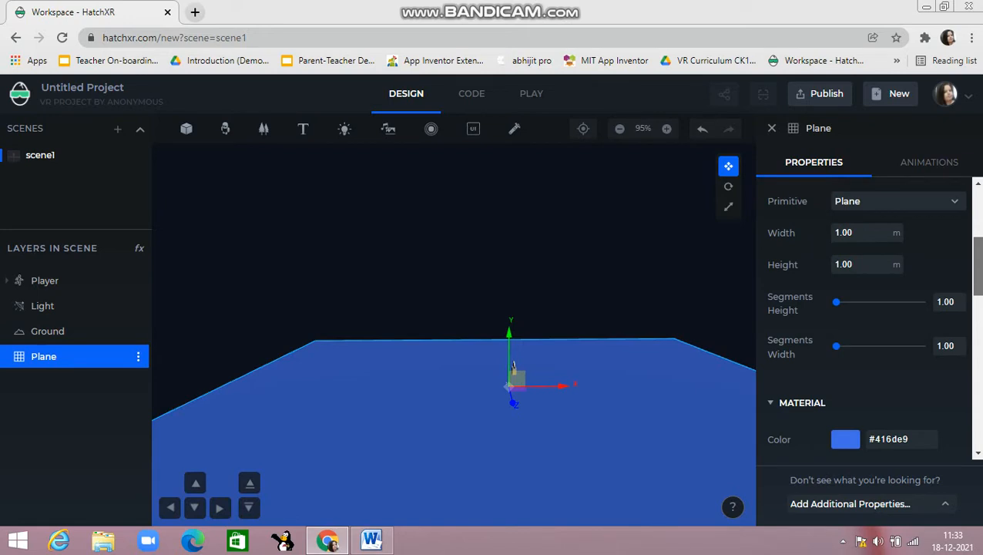
scroll(866, 315, down, 6)
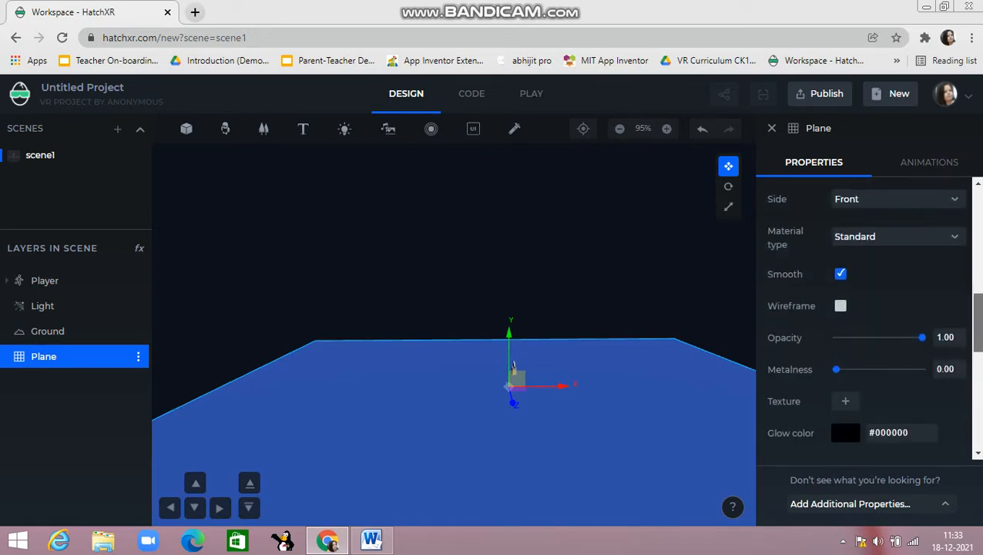
scroll(866, 316, down, 2)
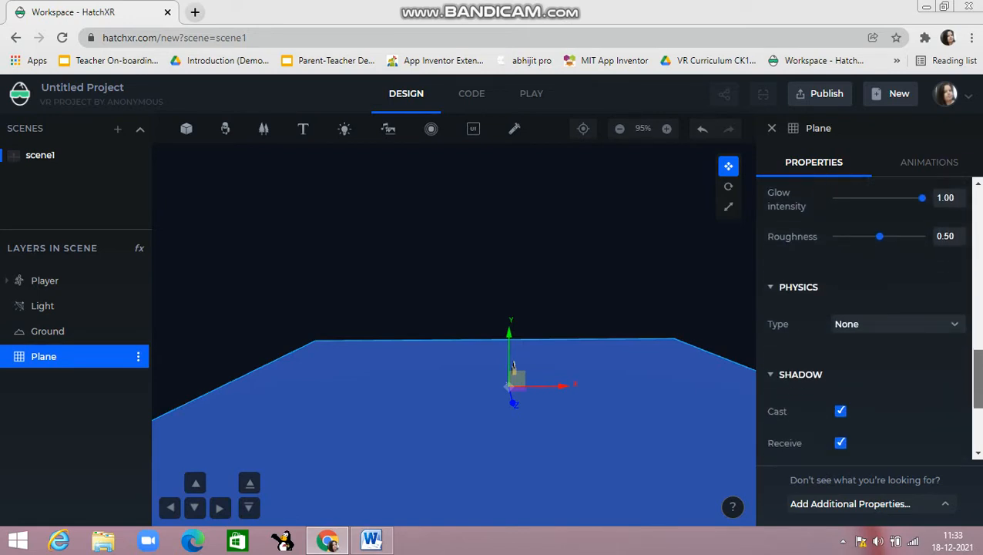
click(893, 324)
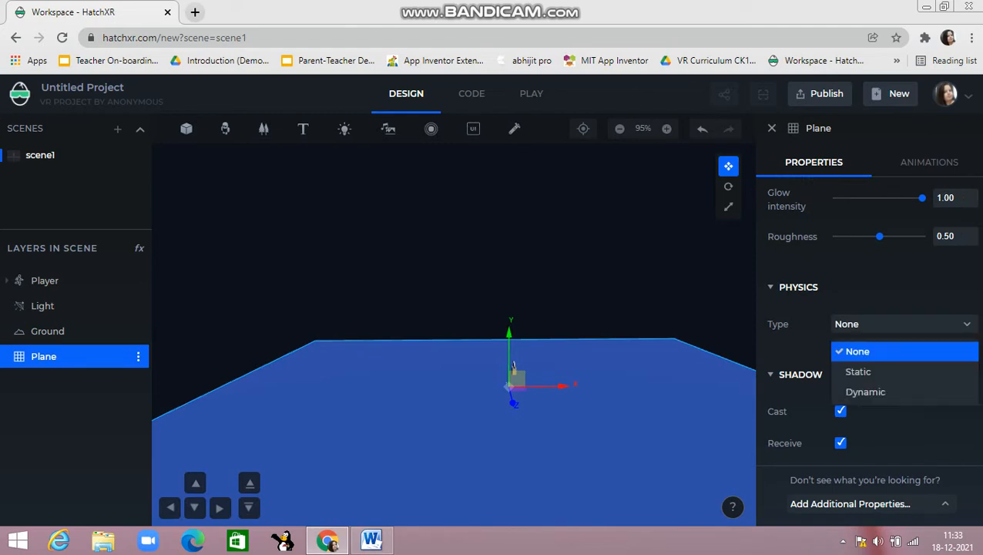
click(857, 371)
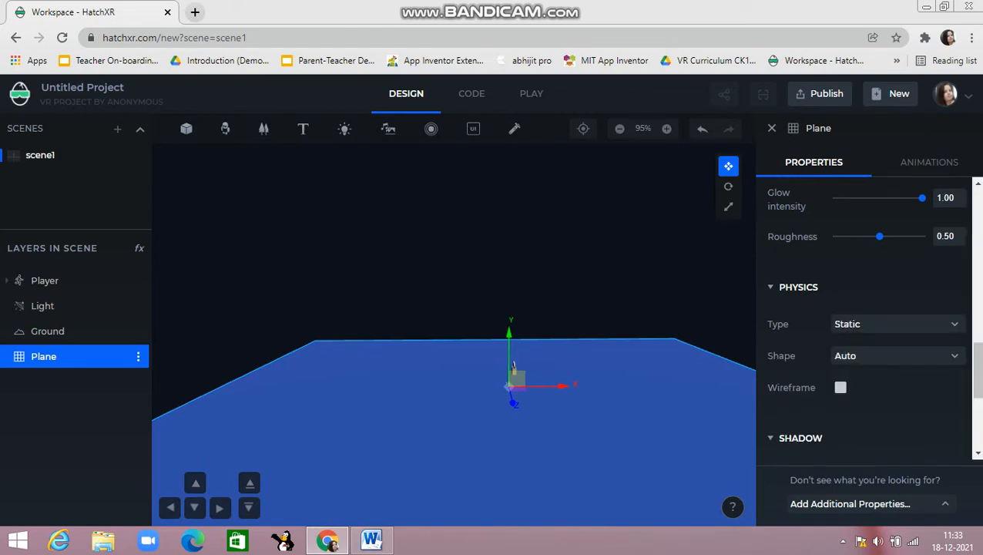
- Make the plane invisible in the scene
scroll(867, 316, up, 4)
scroll(866, 316, up, 5)
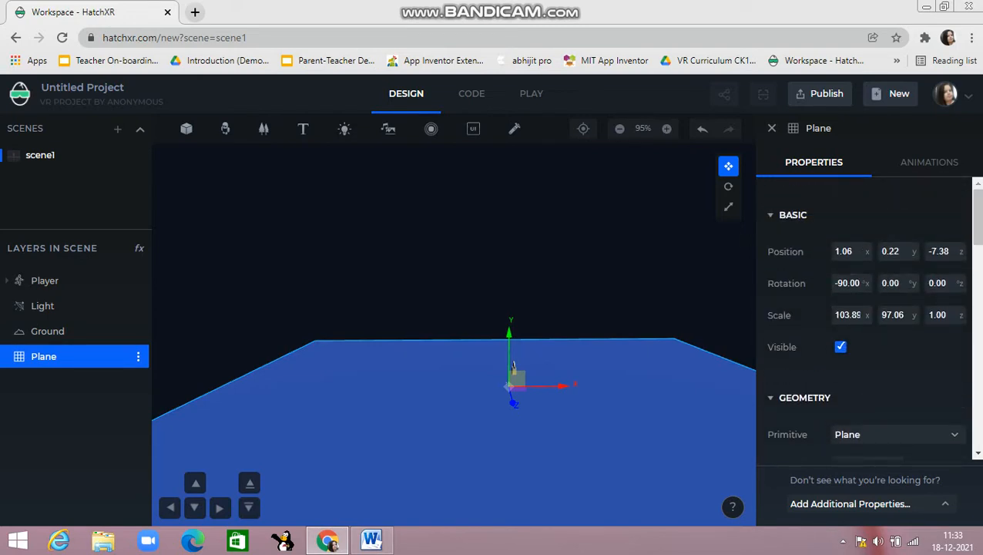
click(840, 346)
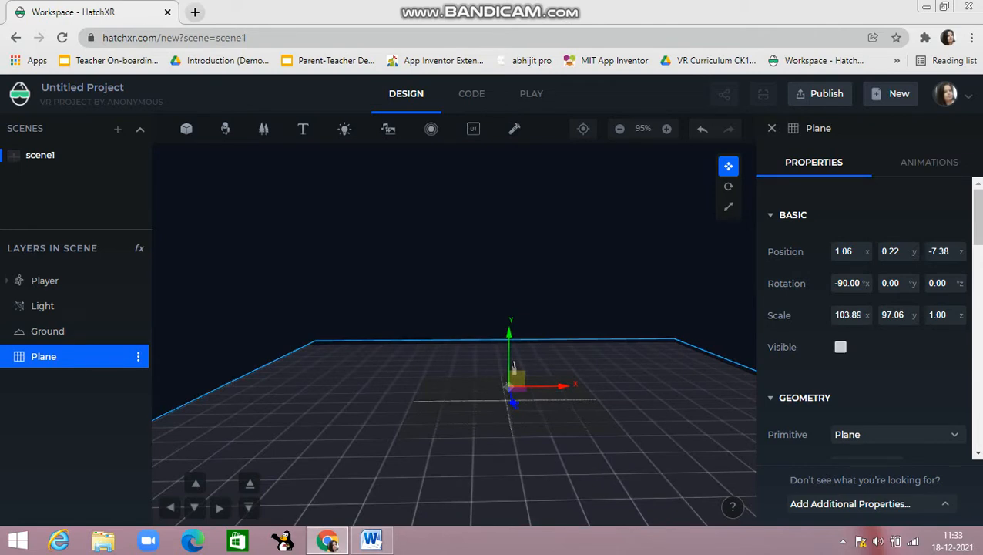
- Change the ground's terrain type to Hills and give it a Checkerboard texture
click(48, 331)
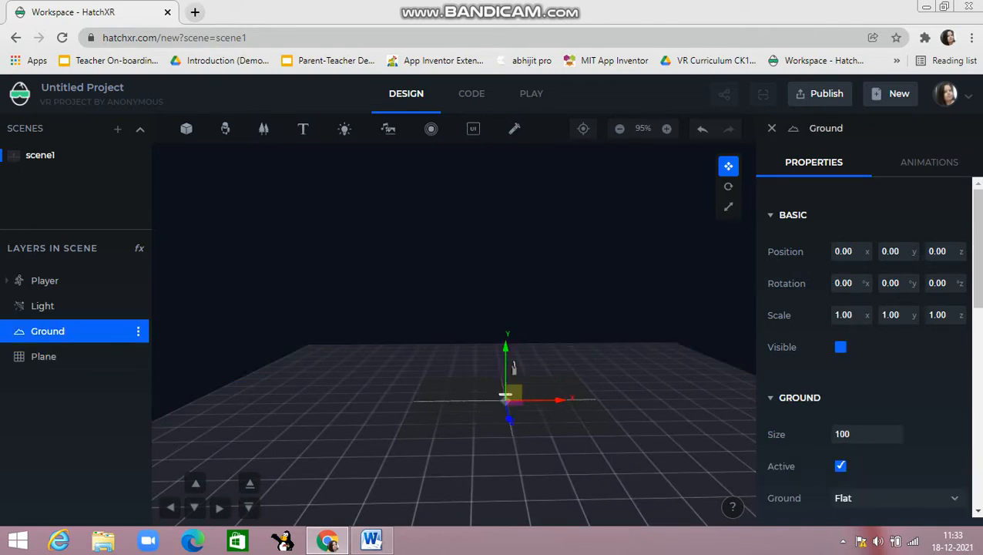
drag(454, 334, 447, 298)
drag(506, 341, 510, 367)
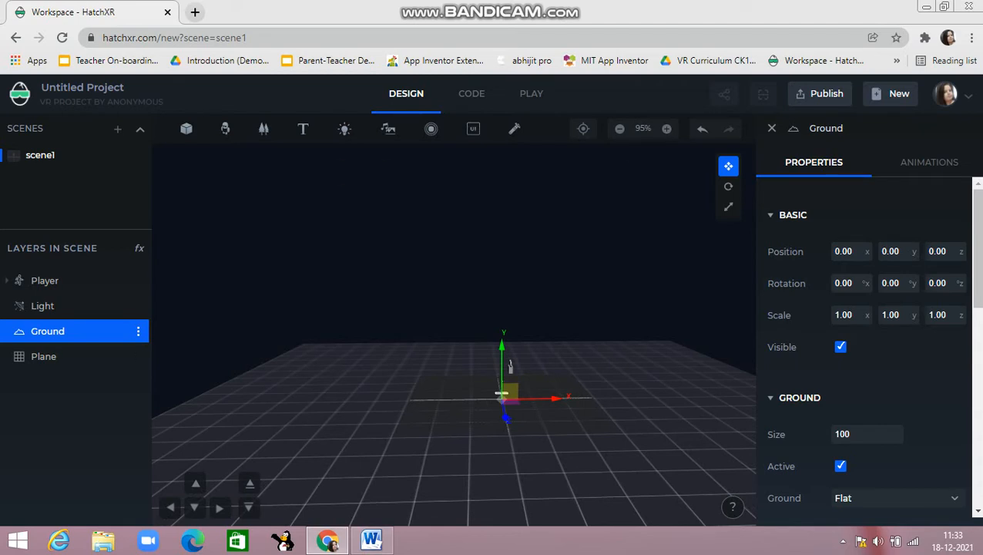
drag(977, 248, 977, 322)
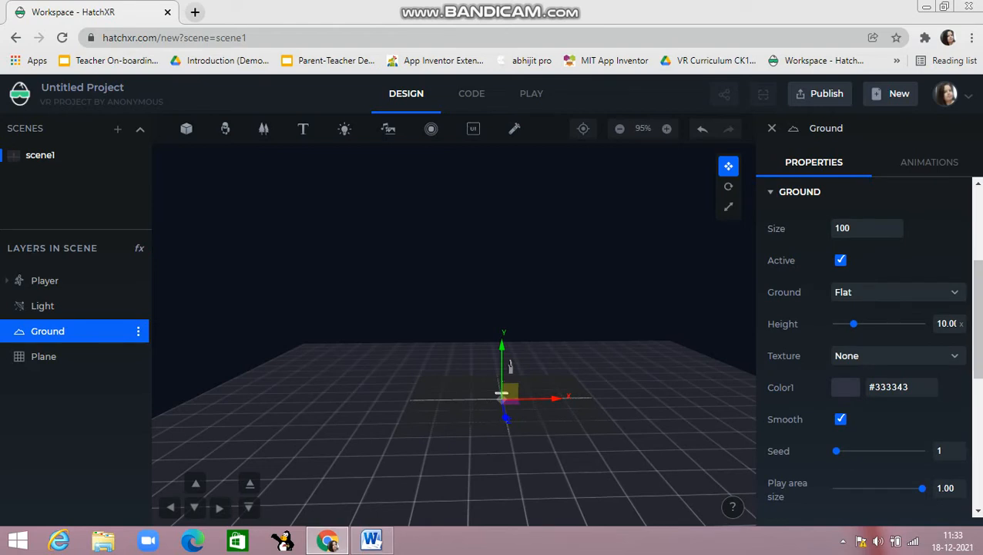
click(896, 292)
click(855, 340)
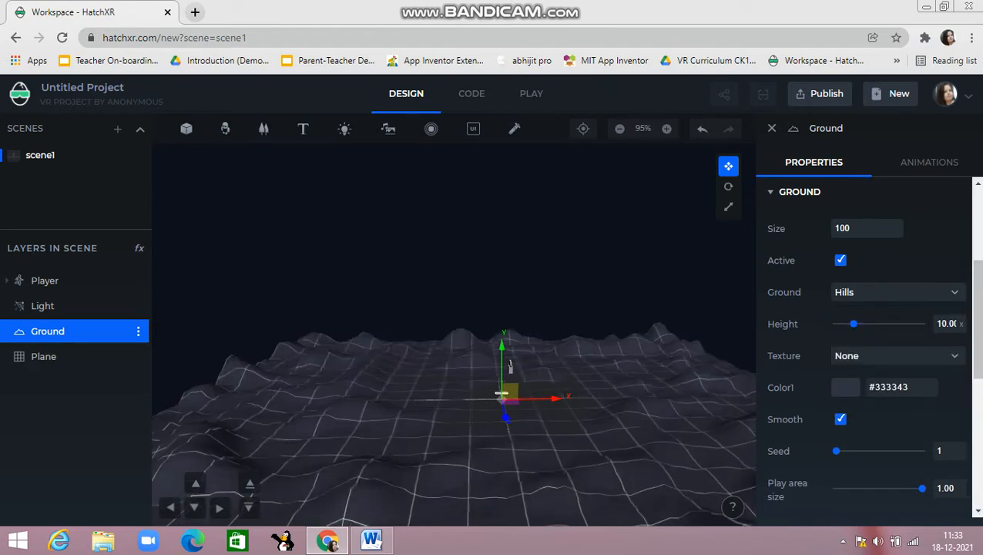
click(897, 356)
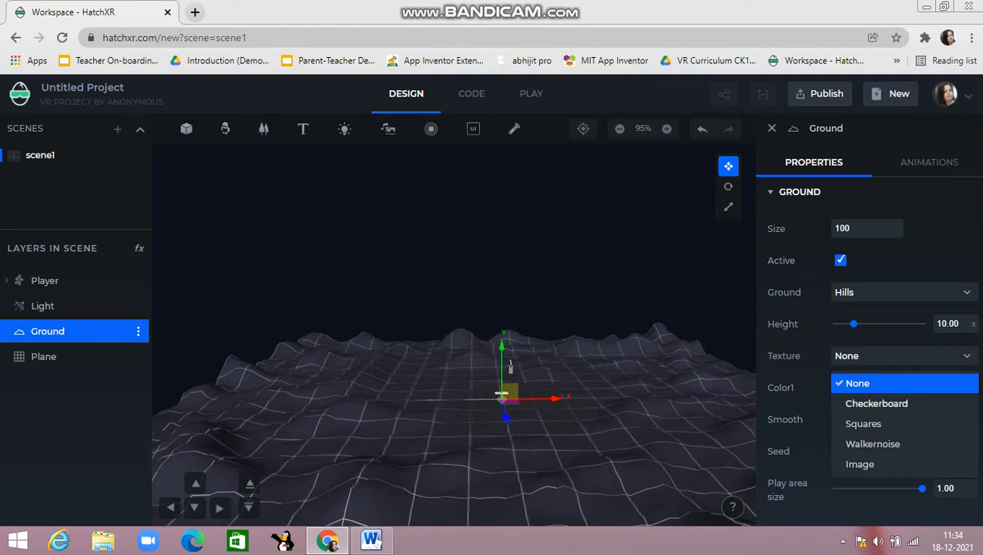
click(876, 403)
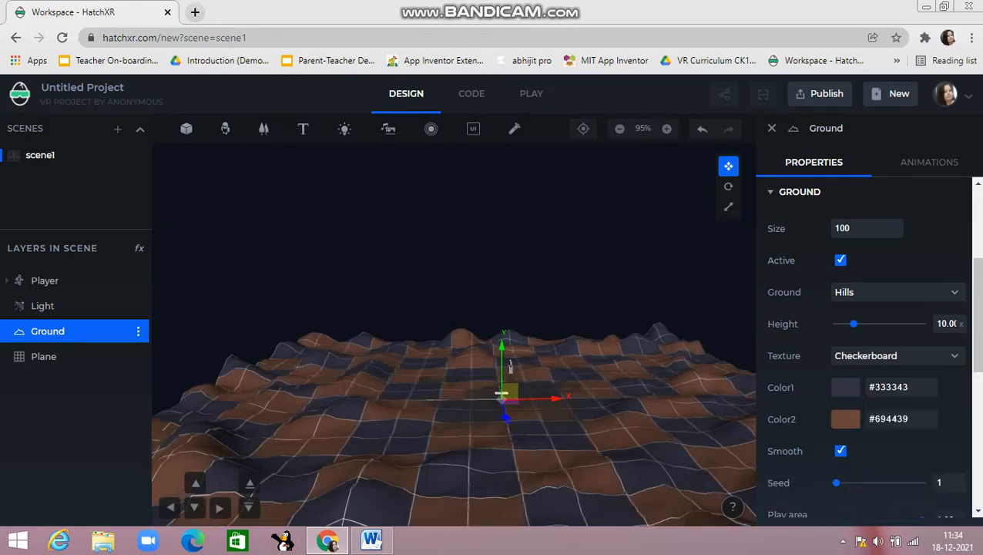
- Recolour the ground's checkerboard with dark blue #0f0f9e as Color1 and dark brown #200c05 as Color2
mouse_move(978, 314)
mouse_down()
mouse_move(978, 280)
mouse_move(977, 330)
mouse_up()
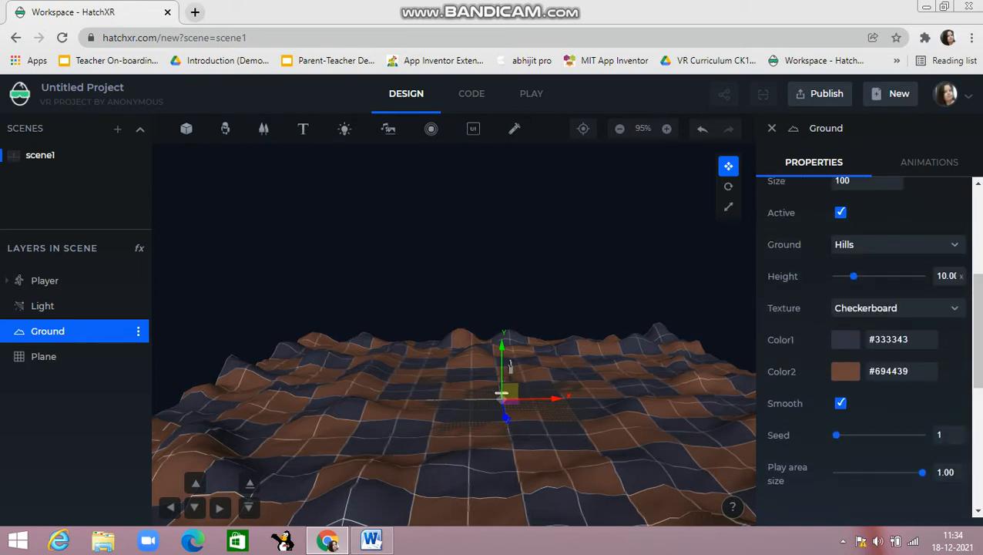
click(845, 340)
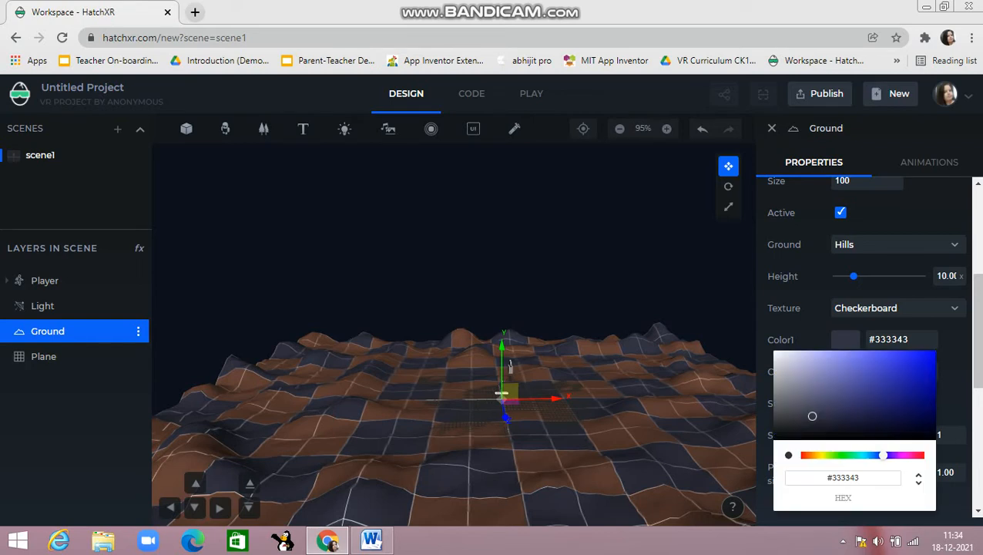
click(920, 384)
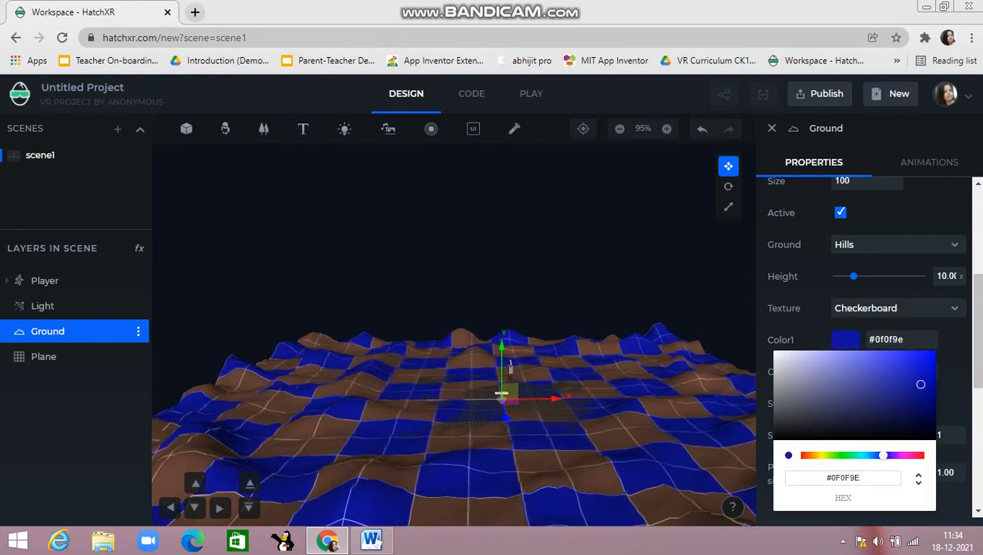
click(845, 340)
click(845, 371)
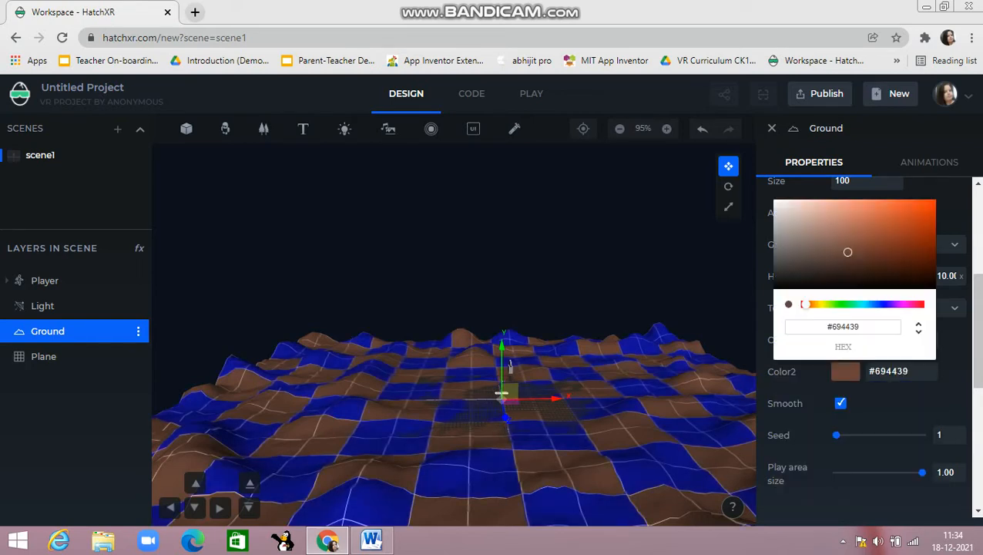
click(910, 276)
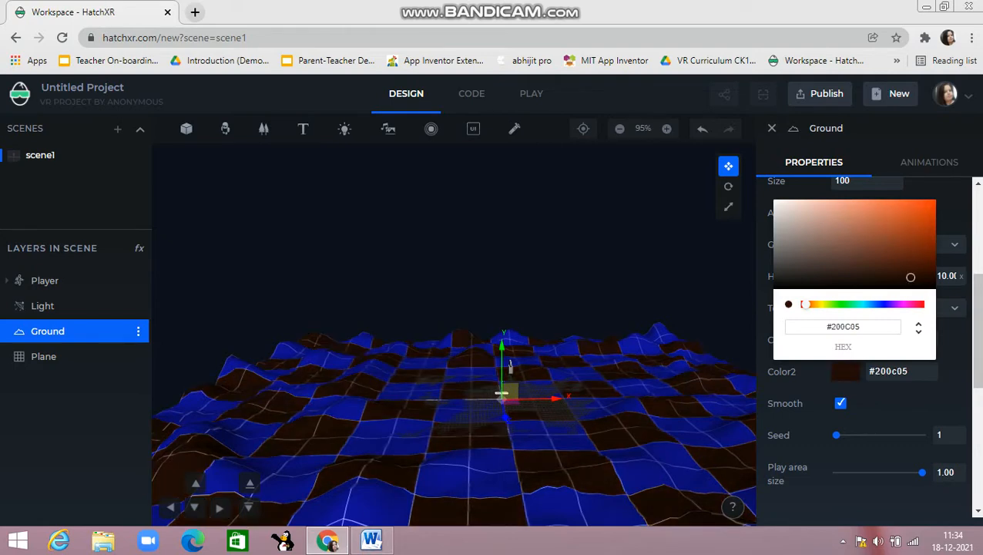
click(845, 371)
drag(502, 435, 500, 413)
drag(509, 344, 515, 359)
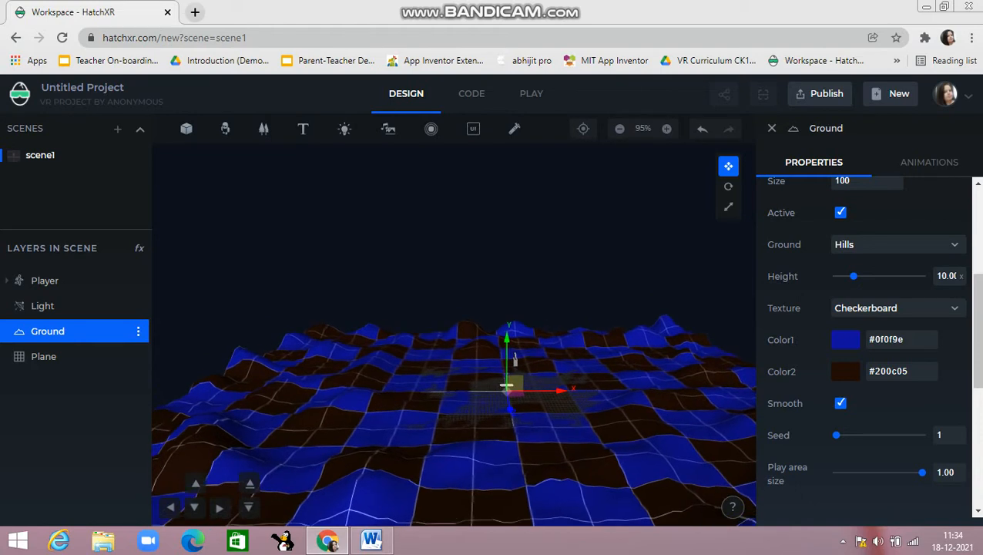
- Add a Gradient Sky environment to the scene
click(225, 129)
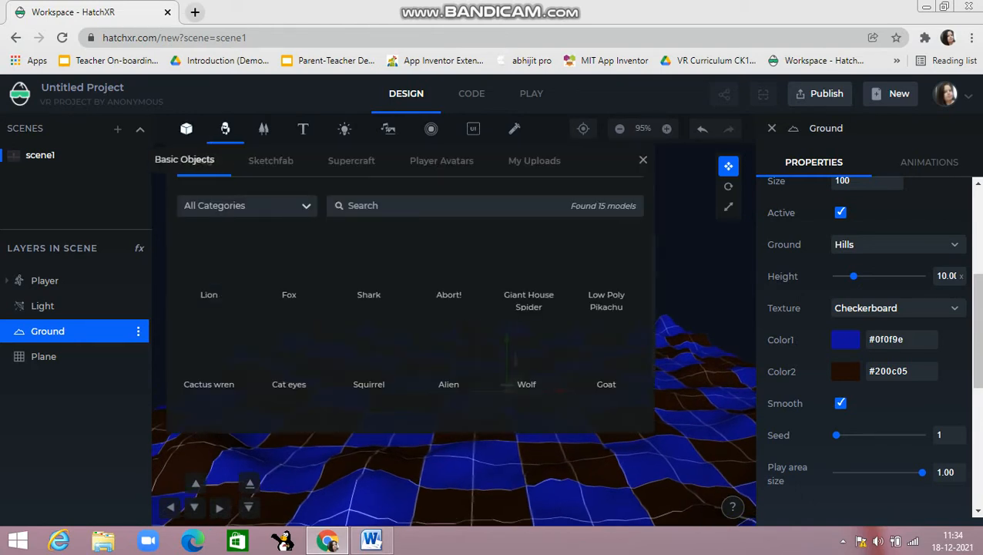
click(187, 129)
click(264, 129)
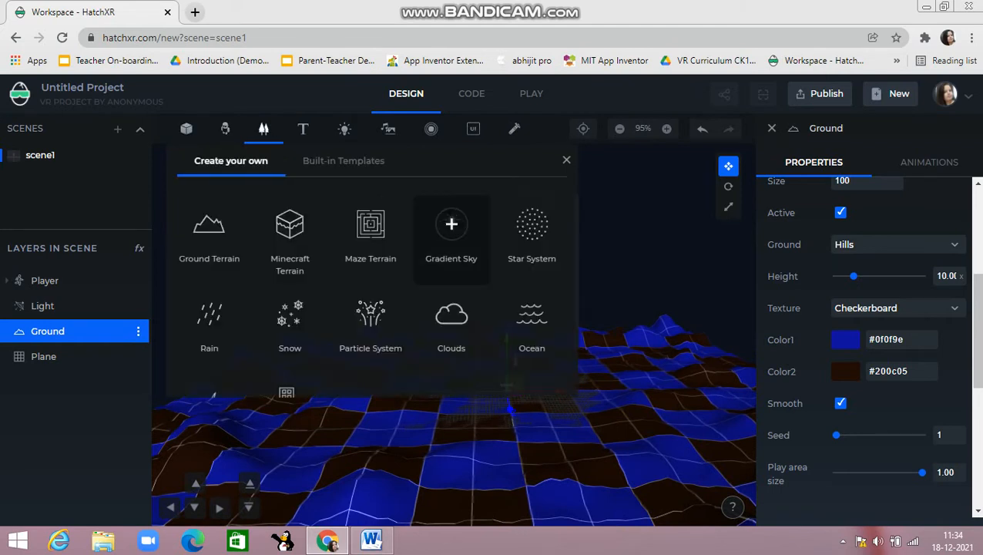
click(451, 231)
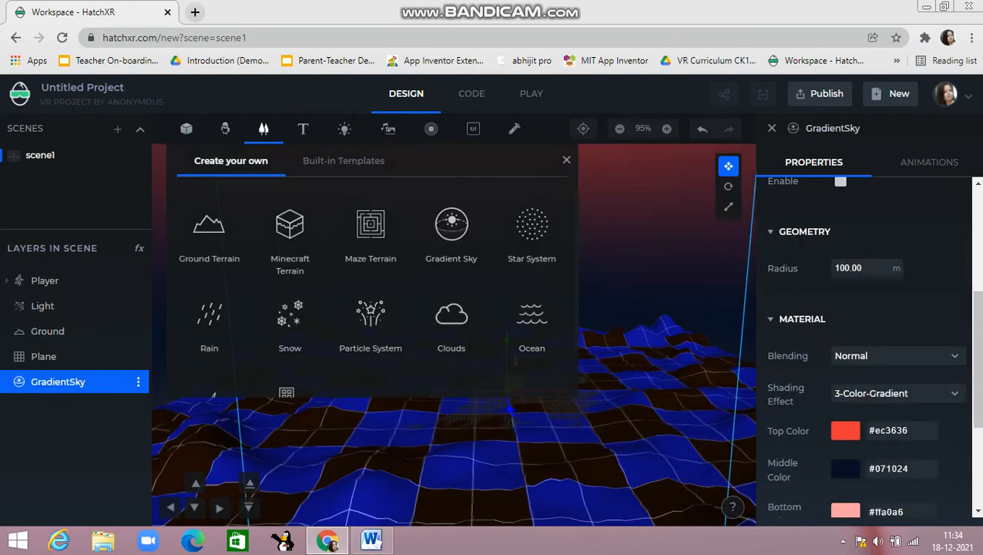
drag(462, 293, 453, 320)
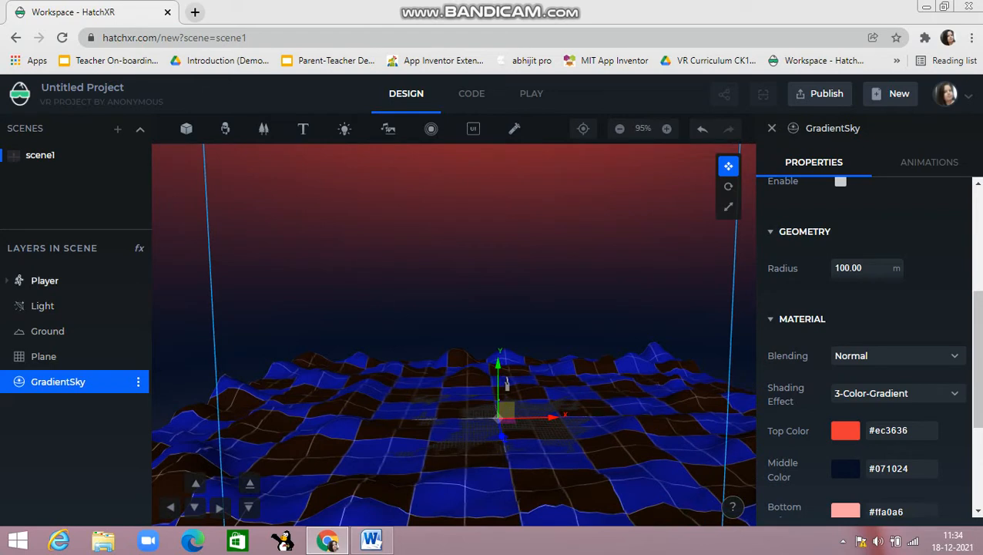
- Reposition the player by raising it above the hills and moving it along Z toward the viewer
click(45, 281)
drag(512, 410, 539, 476)
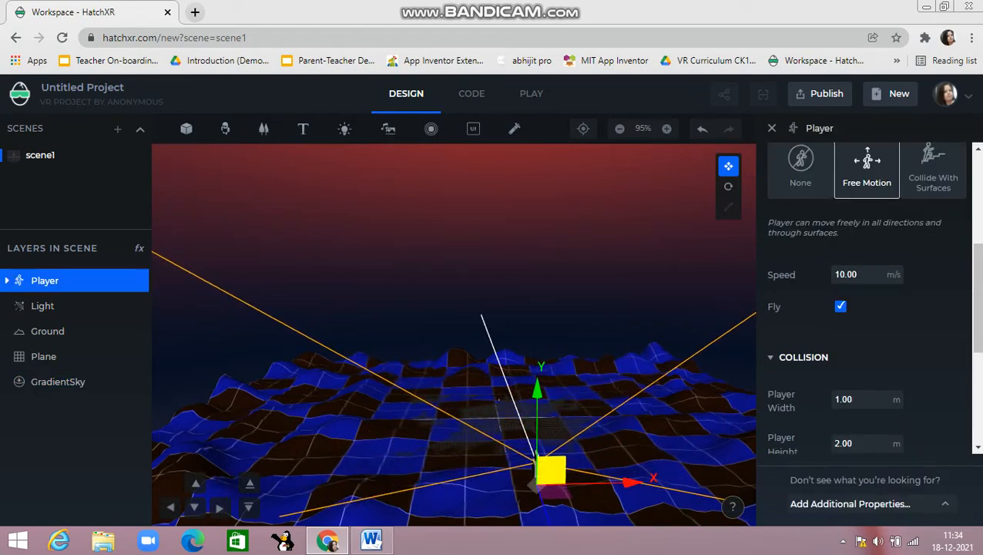
drag(538, 389, 538, 297)
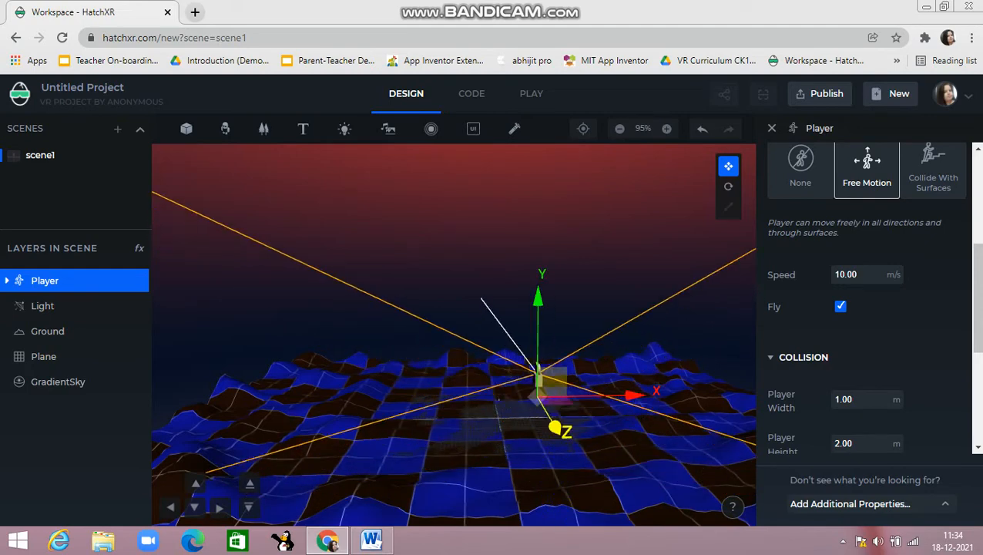
drag(554, 427, 607, 516)
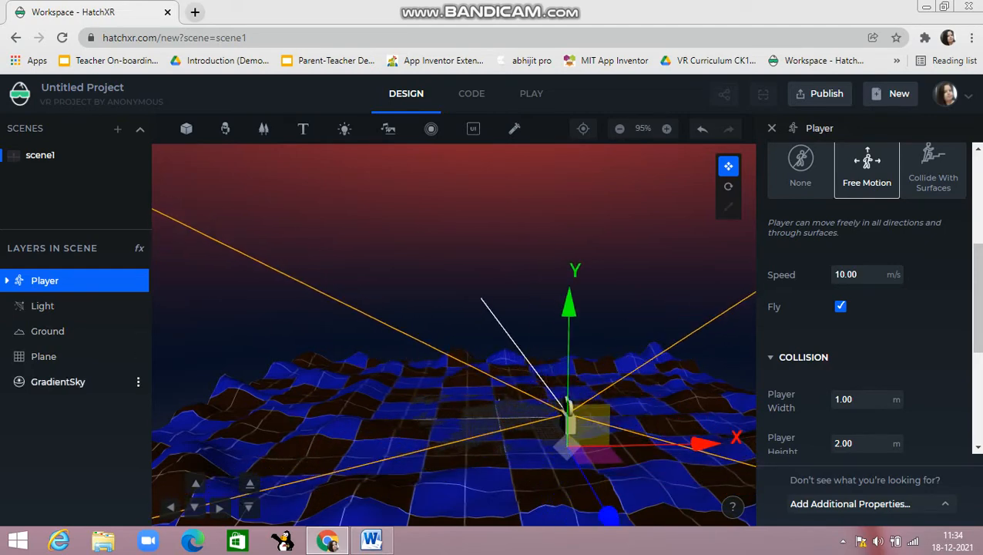
- Set the gradient sky's top color to green #36ec9c
click(58, 381)
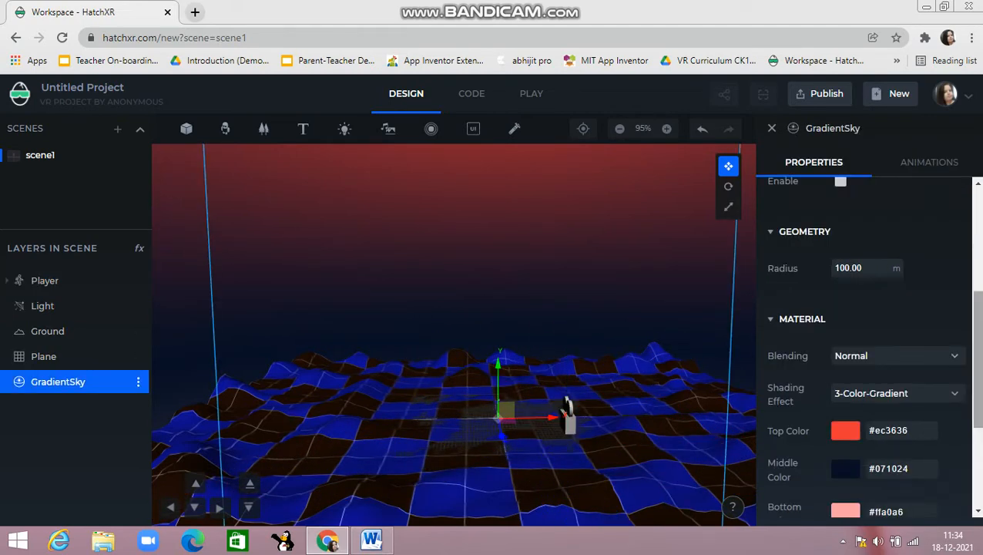
scroll(870, 347, down, 2)
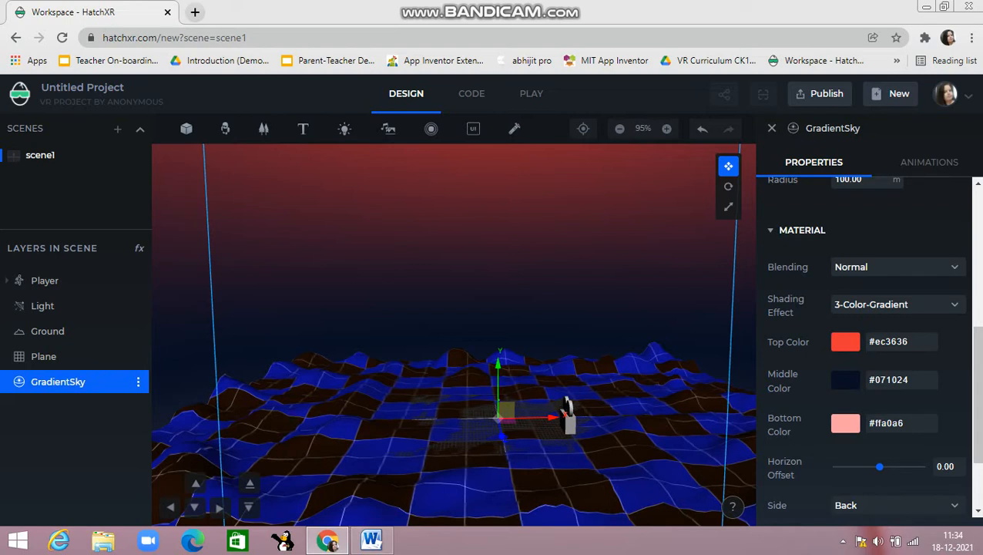
click(845, 341)
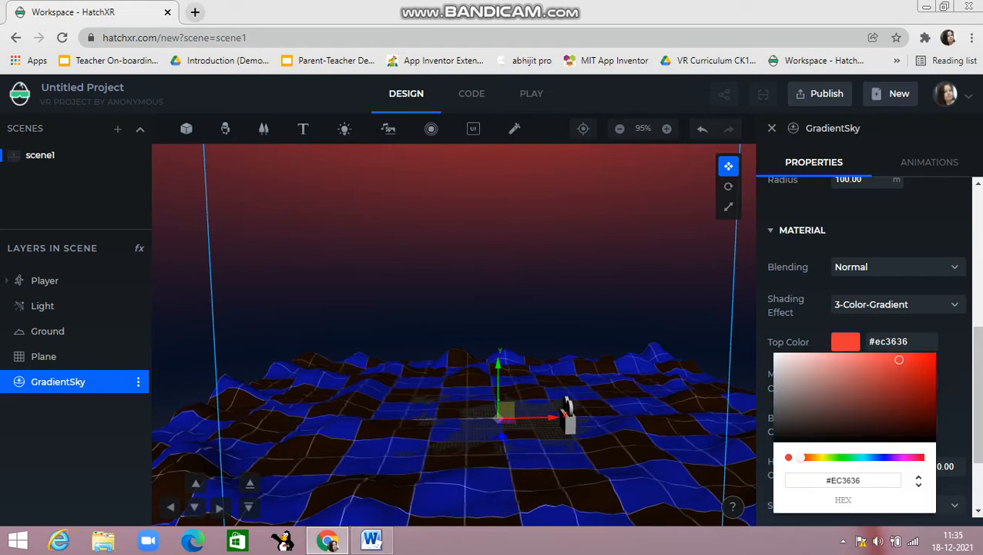
drag(801, 456, 853, 457)
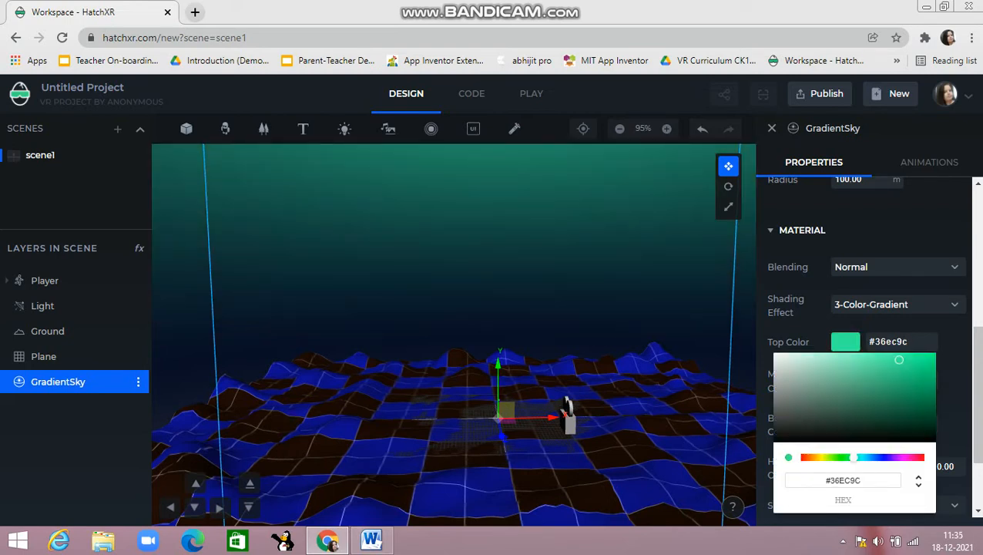
click(954, 385)
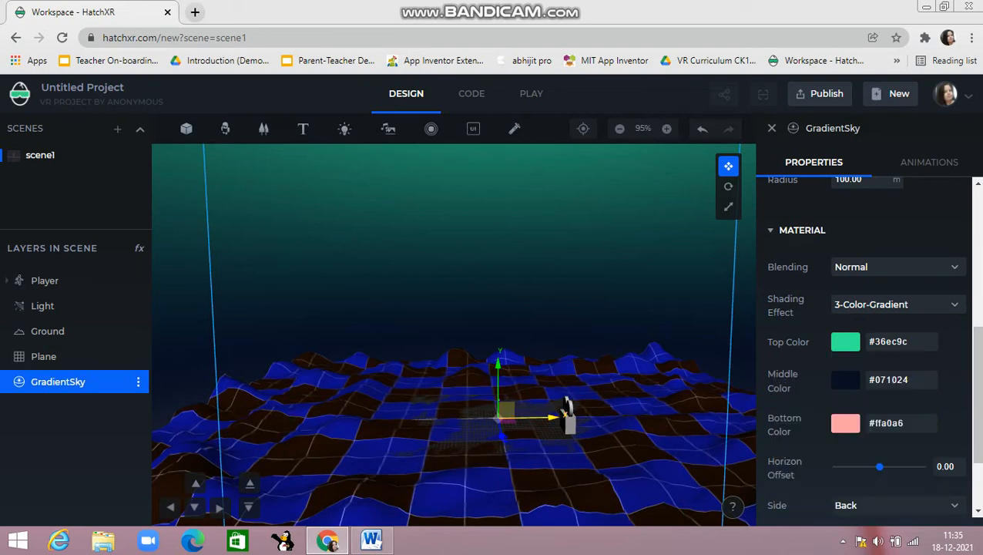
drag(493, 323, 493, 345)
drag(563, 370, 570, 387)
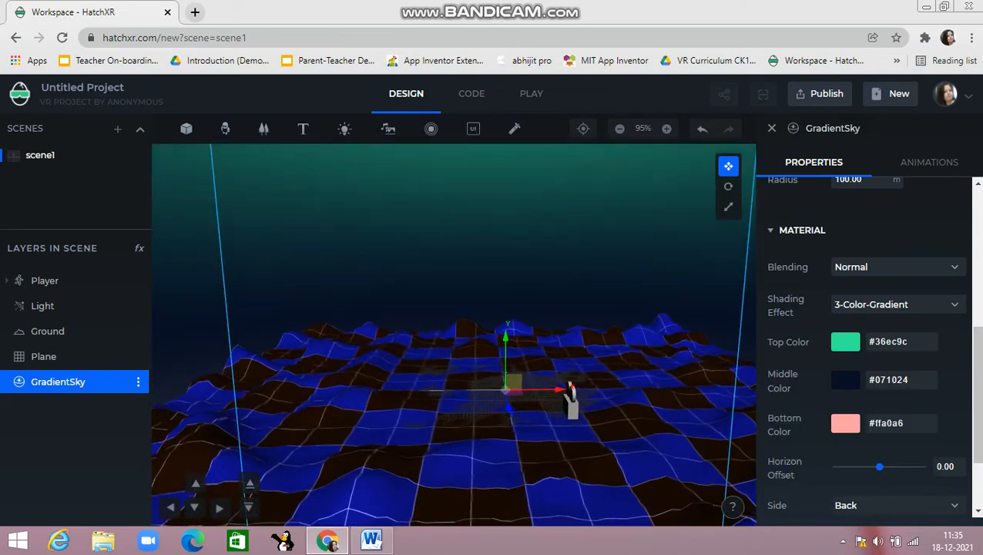
- Search the Poly 3D models for "gun" and add the First gun model to the scene
click(570, 389)
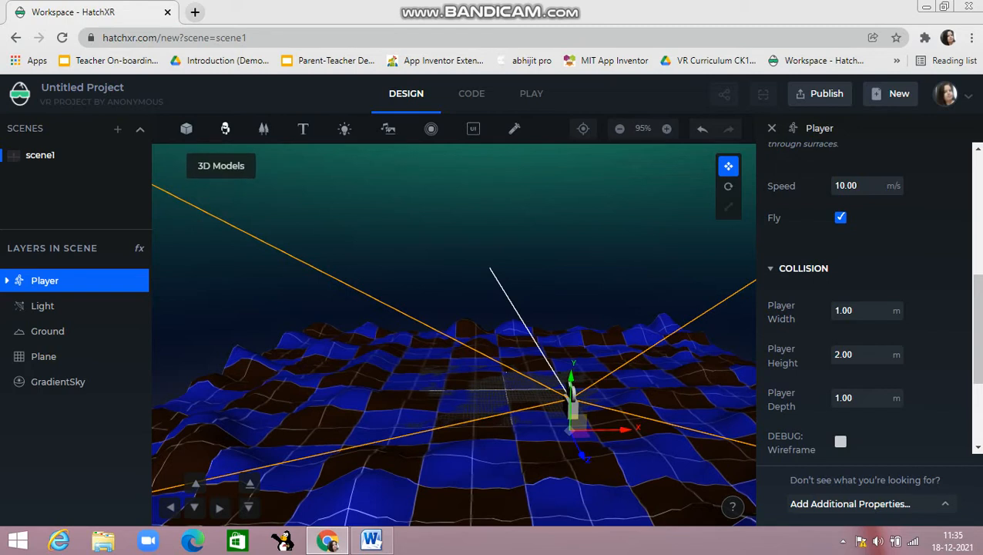
click(225, 128)
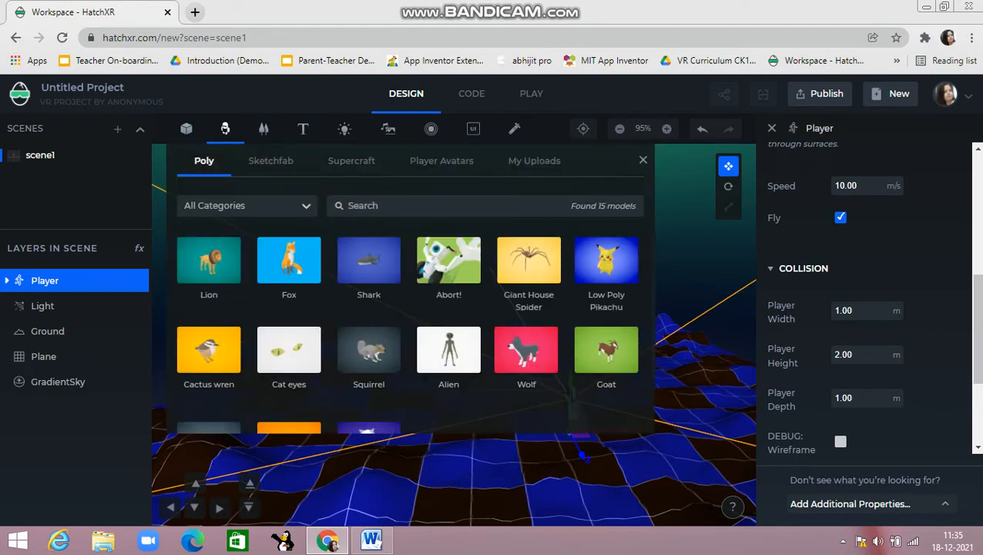
text(gun)
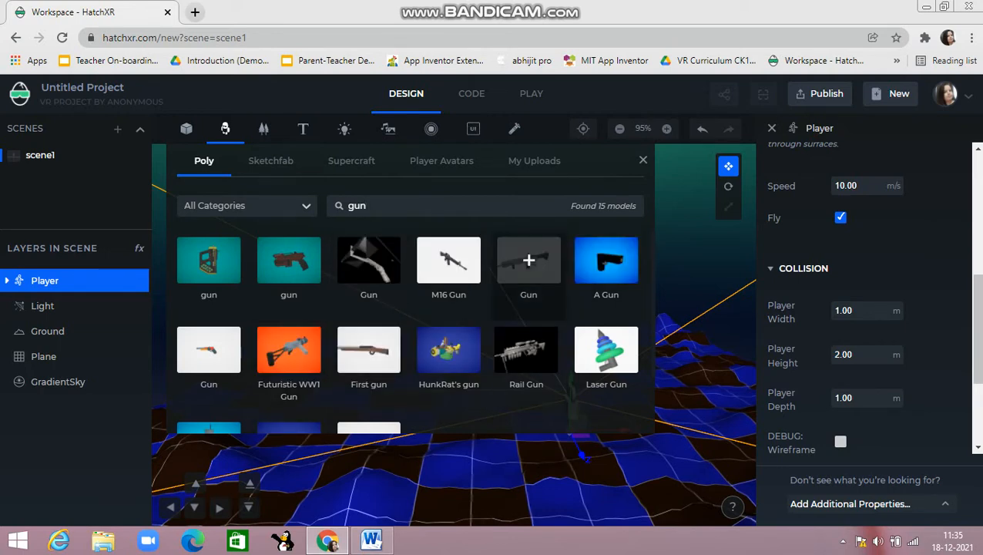
click(369, 349)
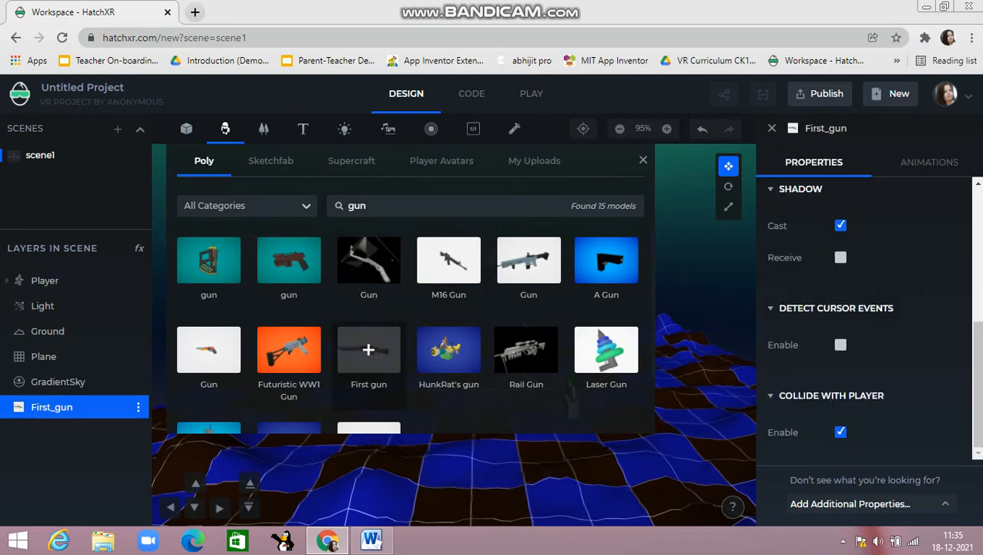
click(642, 160)
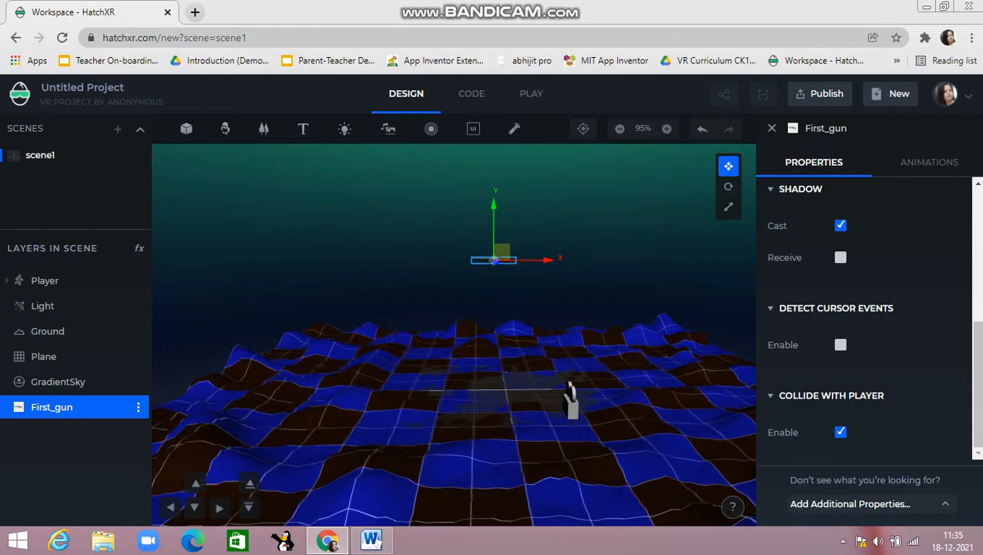
- Enlarge the First gun model in all dimensions to nearly four times its inserted size
click(728, 206)
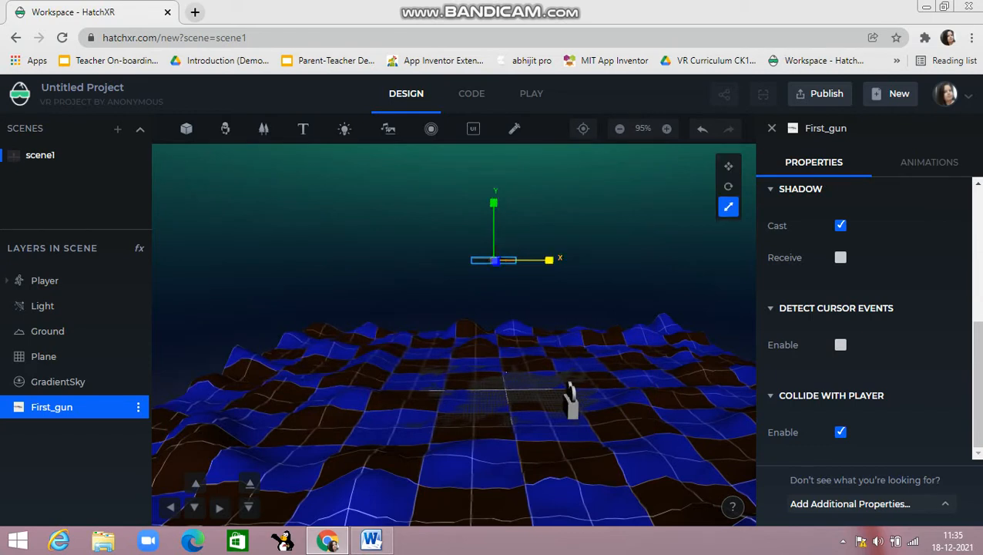
drag(549, 260, 562, 261)
drag(494, 202, 494, 172)
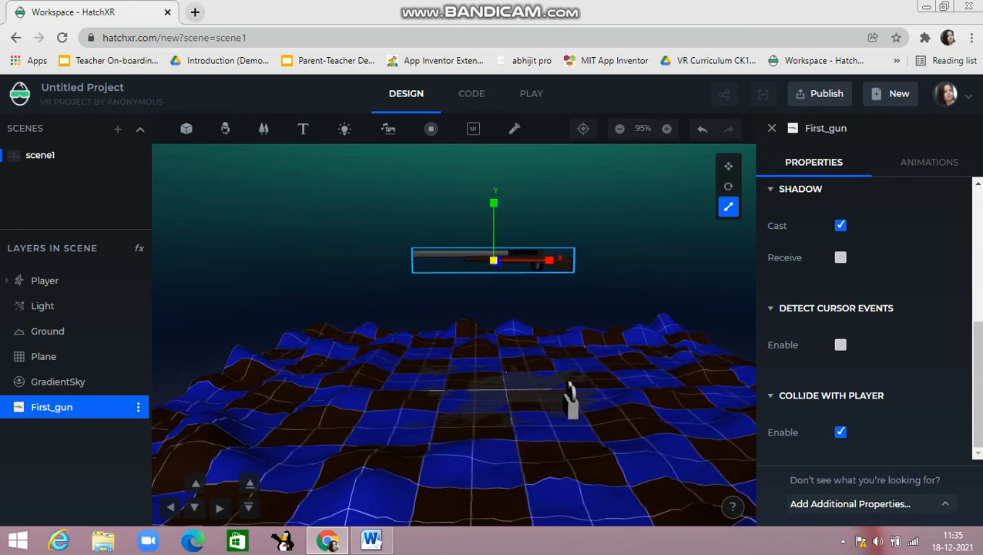
drag(494, 260, 500, 268)
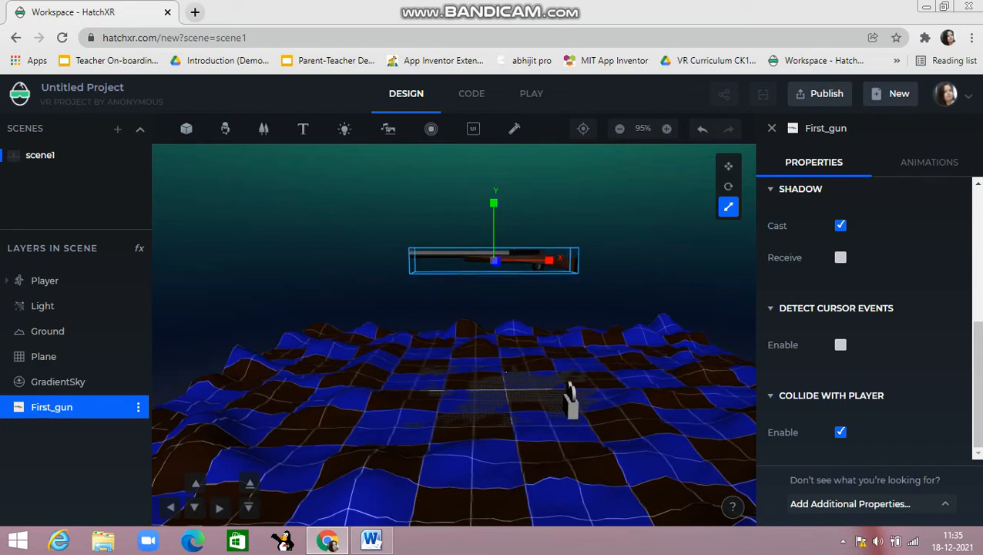
- Rotate the First gun model about a quarter turn around the vertical axis so its stock faces the viewer
click(728, 185)
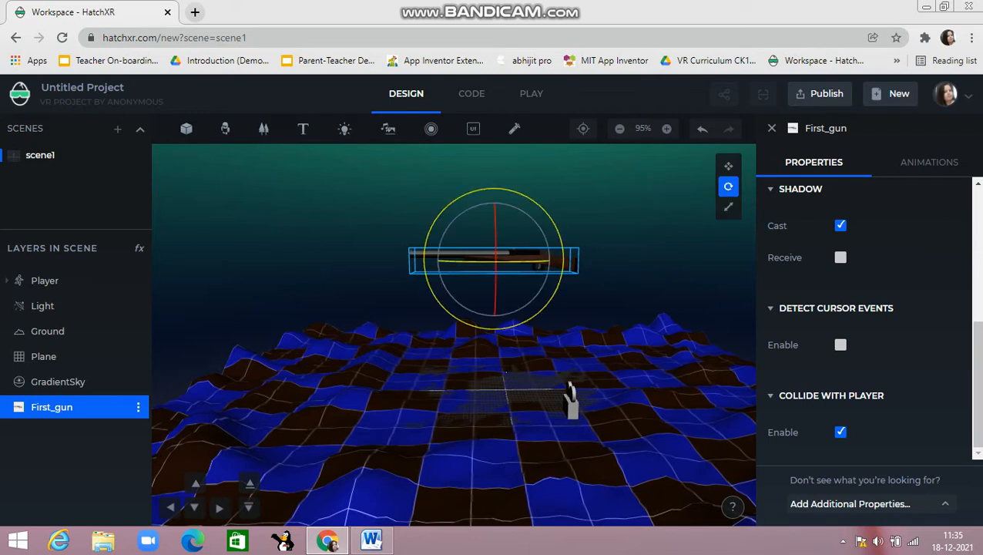
drag(495, 262, 412, 262)
click(58, 382)
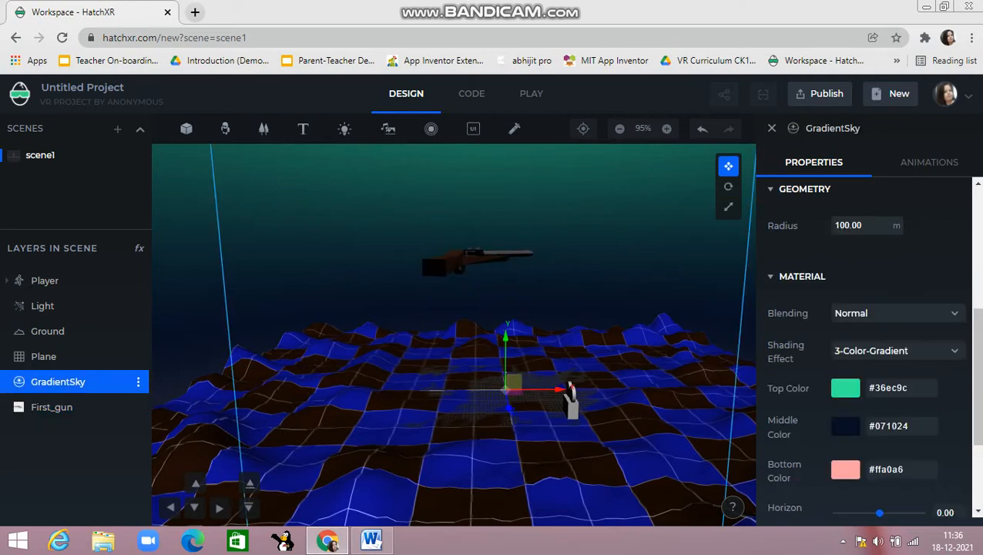
click(51, 407)
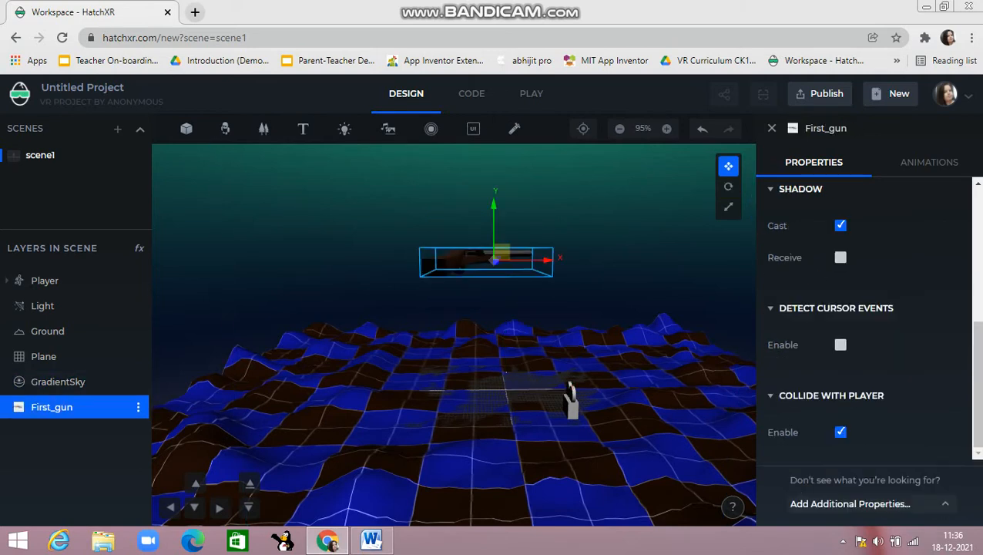
click(728, 185)
drag(494, 262, 538, 262)
click(609, 239)
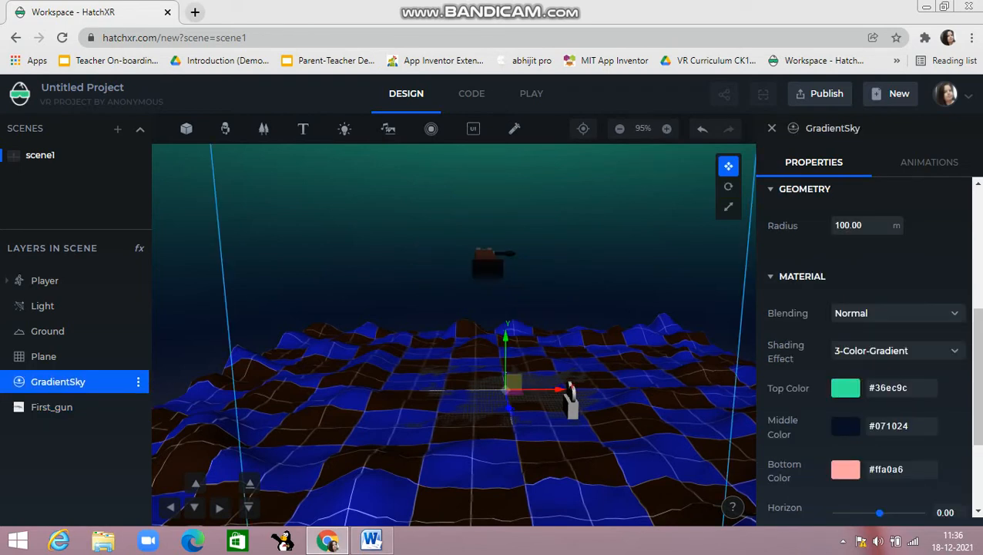
- Lower the First gun model along Y until it floats just above the checkerboard hills
click(52, 407)
drag(493, 223, 494, 278)
drag(495, 320, 685, 435)
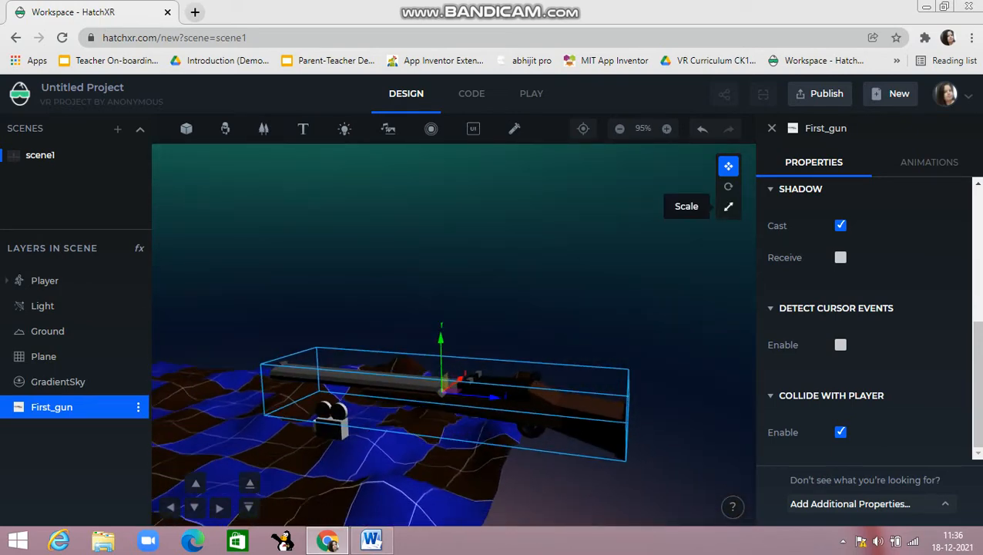
- Shorten the First gun model along its Z axis and shift it slightly along Z toward the viewer
click(728, 207)
drag(495, 398, 458, 395)
drag(454, 308, 510, 316)
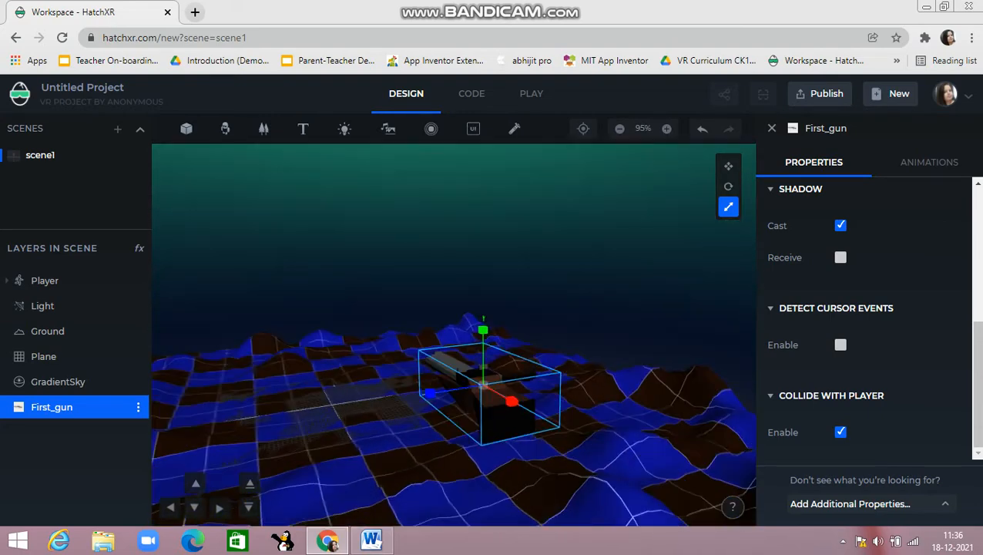
click(728, 166)
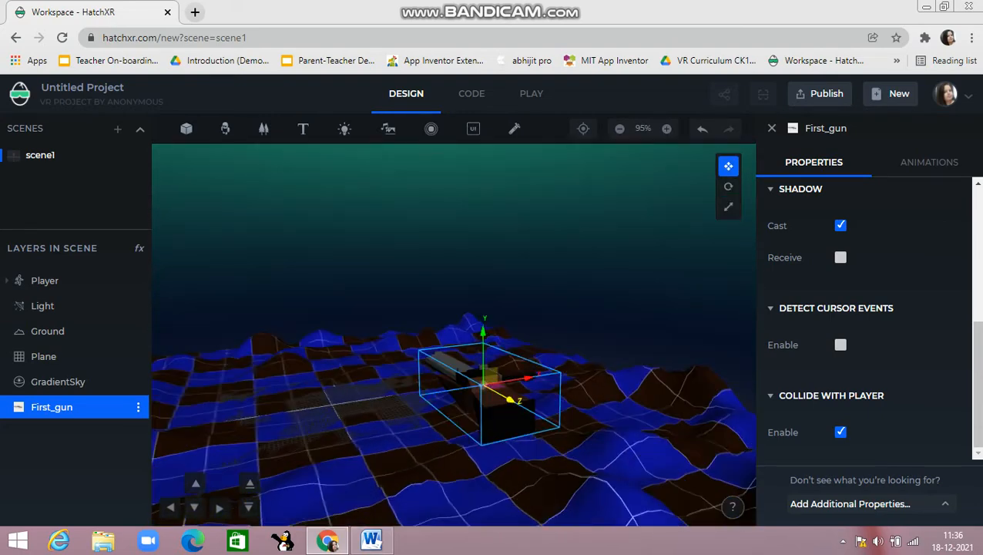
drag(509, 399, 538, 411)
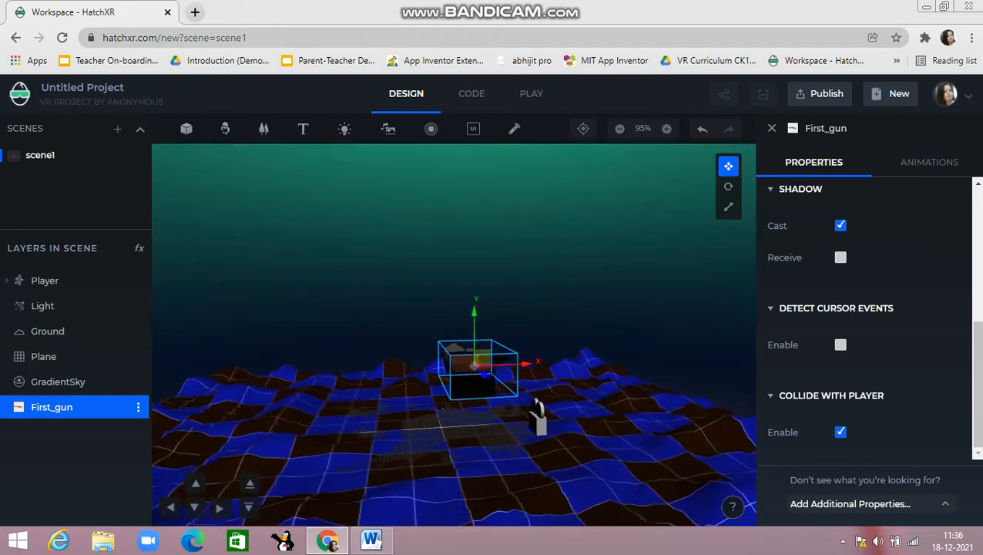
- Move the player along Z toward the viewer and raise it slightly above the hills
click(538, 411)
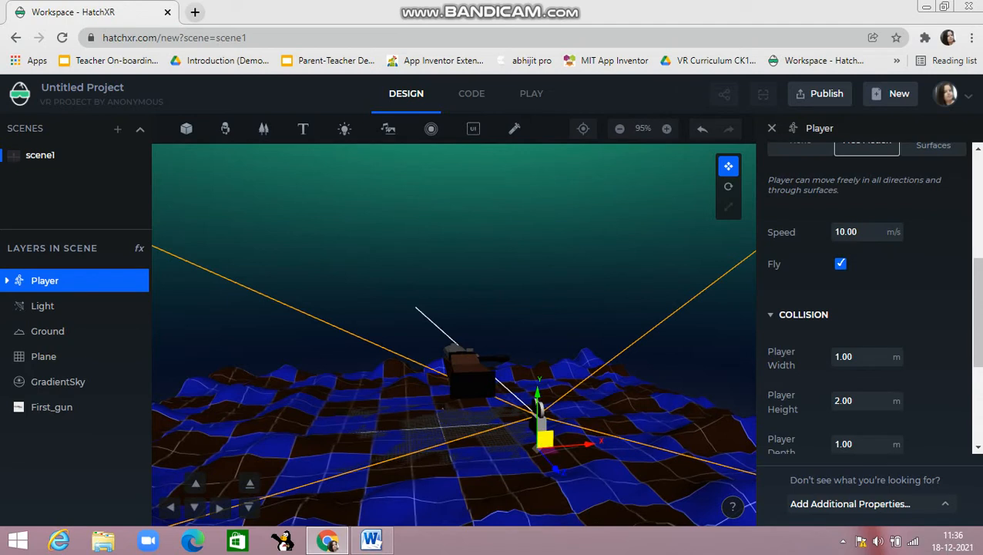
drag(554, 468, 600, 505)
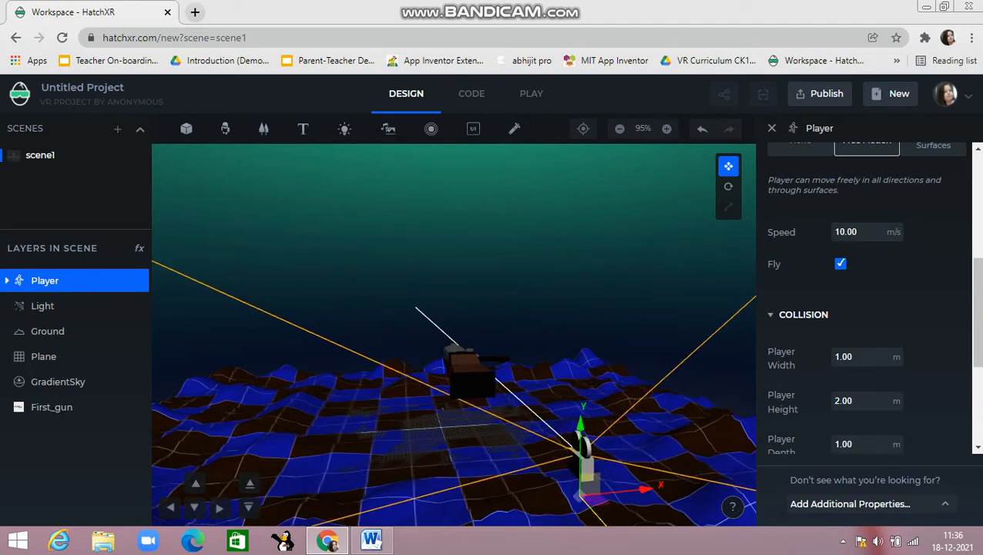
drag(582, 424, 581, 395)
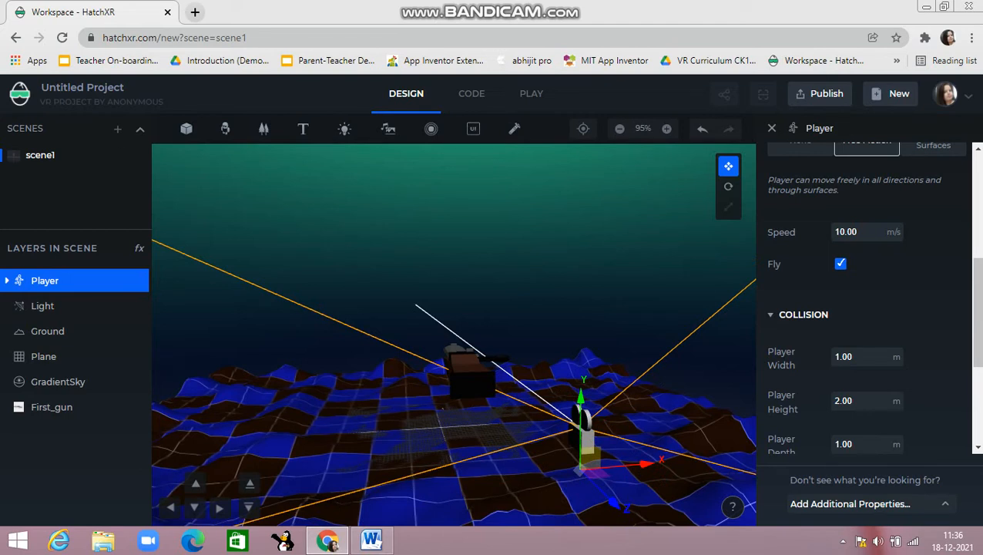
- Search the Poly 3D models for "bullet" and add the Nerf Bullet model to the scene
click(225, 128)
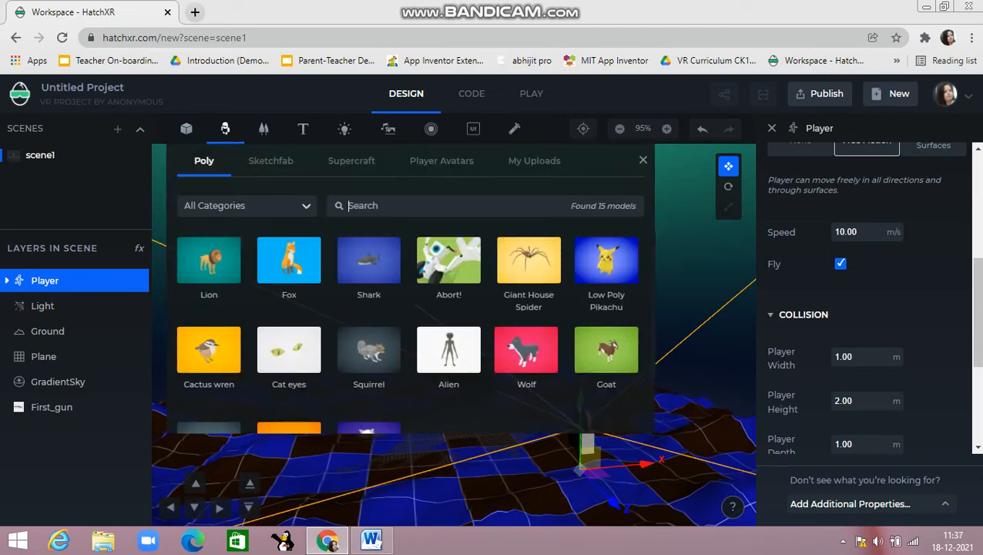
text(bullet)
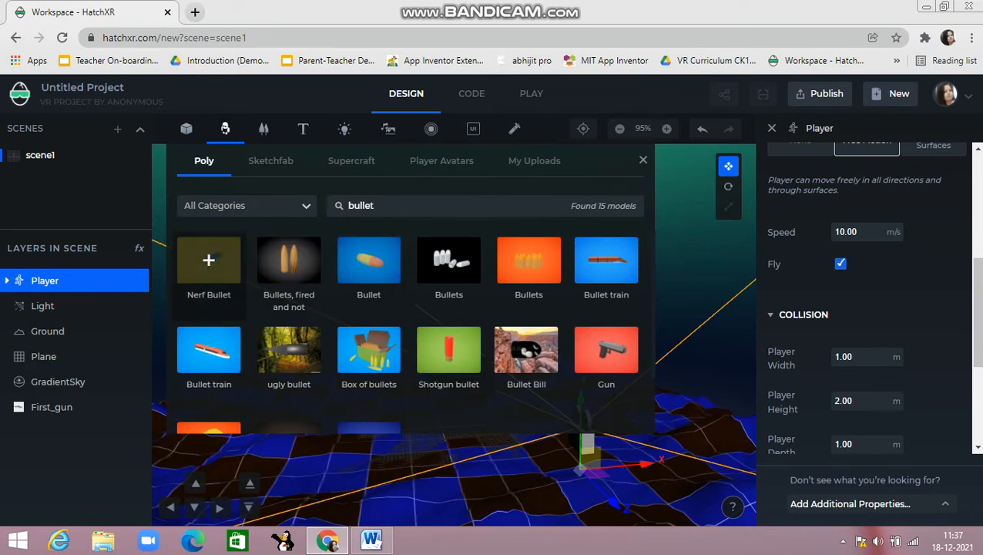
click(208, 260)
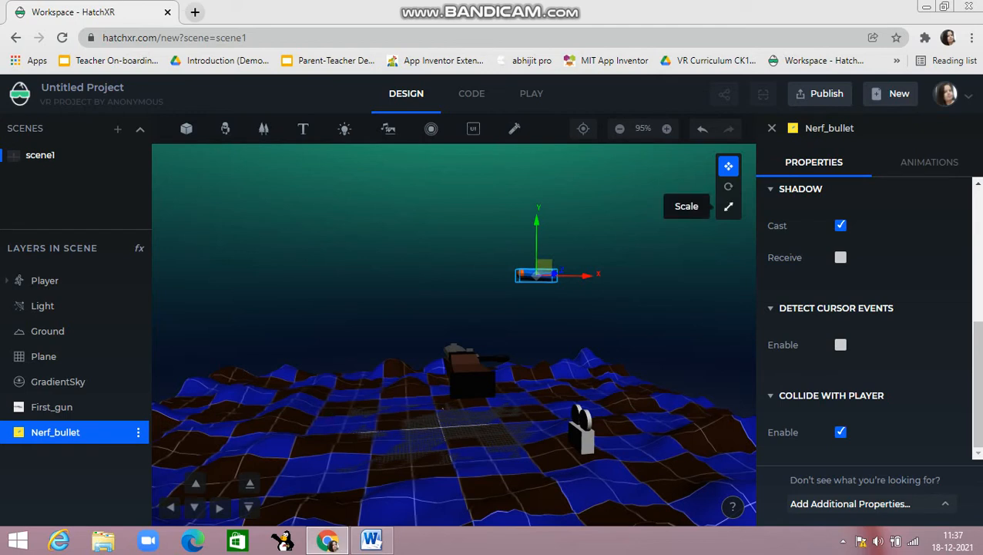
- Rotate the Nerf bullet around its vertical axis and shrink it along X
click(728, 206)
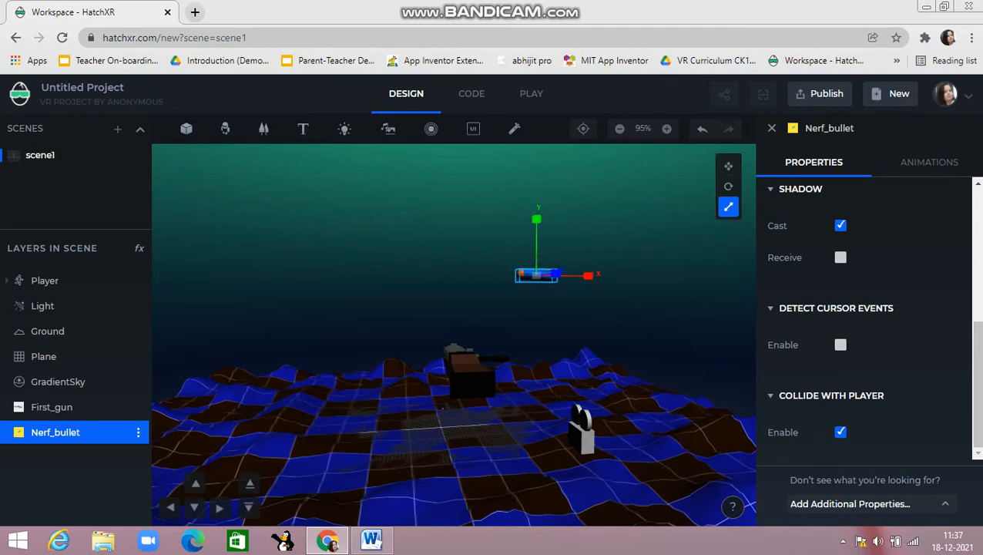
click(728, 187)
mouse_move(556, 274)
mouse_down()
mouse_move(520, 274)
mouse_move(570, 274)
mouse_move(558, 274)
mouse_up()
click(58, 381)
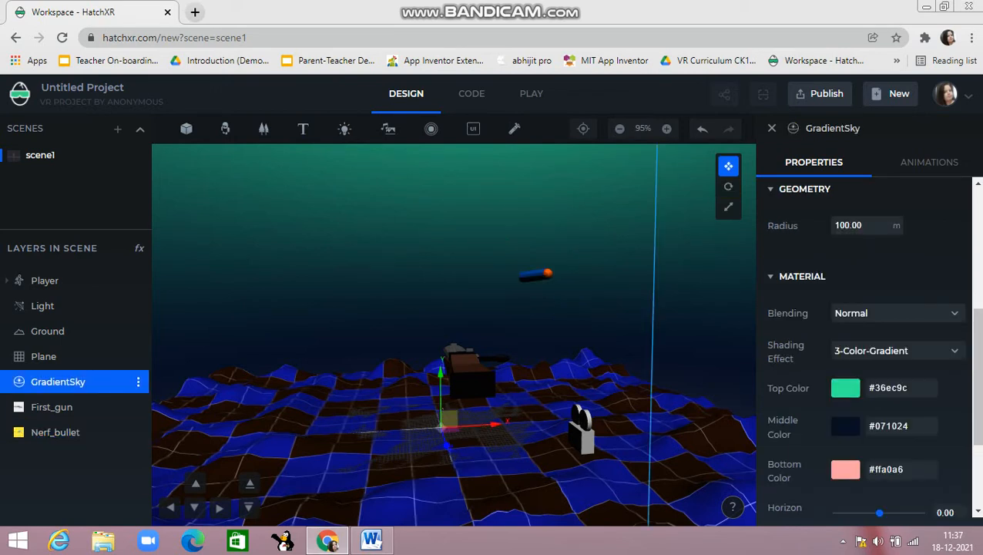
click(56, 432)
click(728, 186)
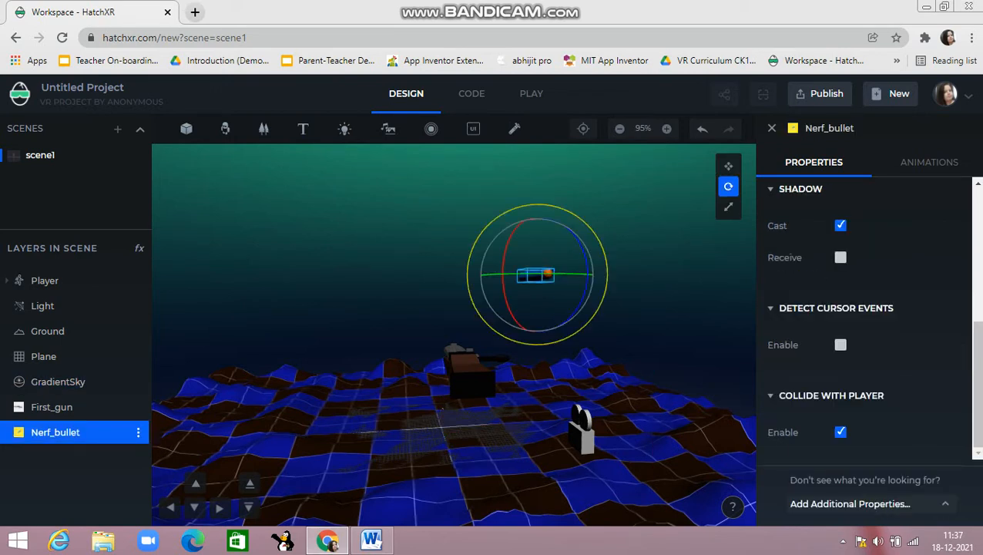
drag(545, 274, 644, 275)
drag(584, 274, 487, 275)
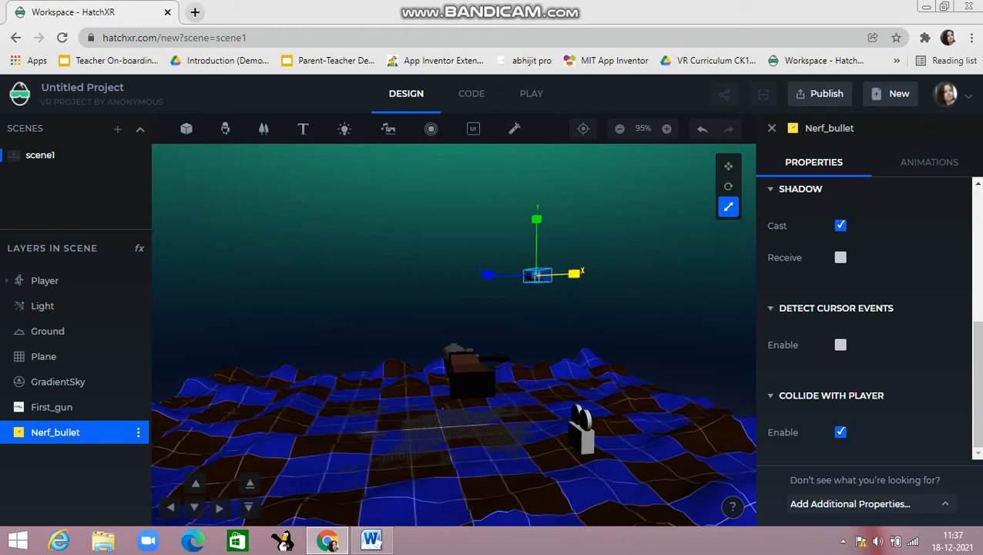
drag(574, 273, 548, 274)
- Lower the Nerf bullet to just above the ground and move it along negative X toward the scene's center
click(443, 339)
drag(444, 339, 376, 317)
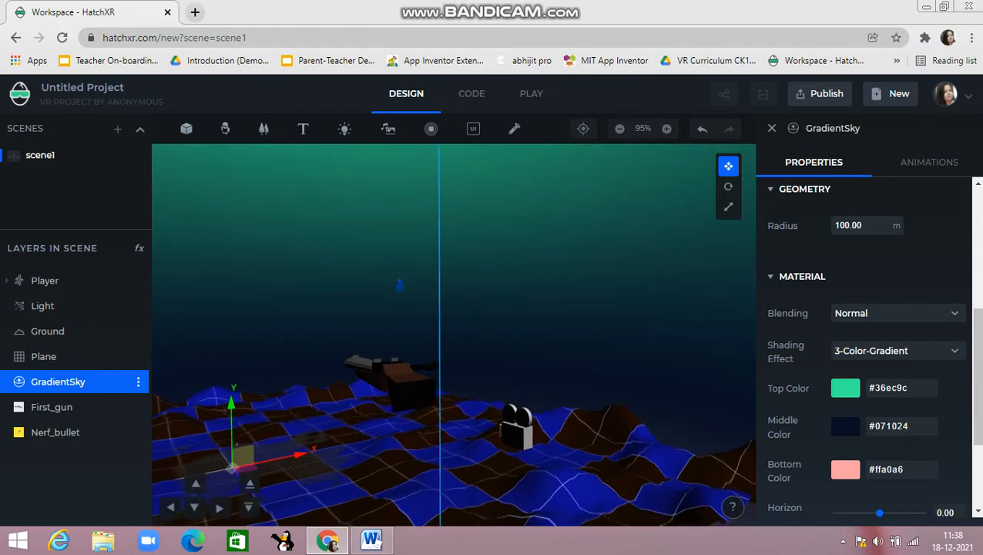
click(56, 432)
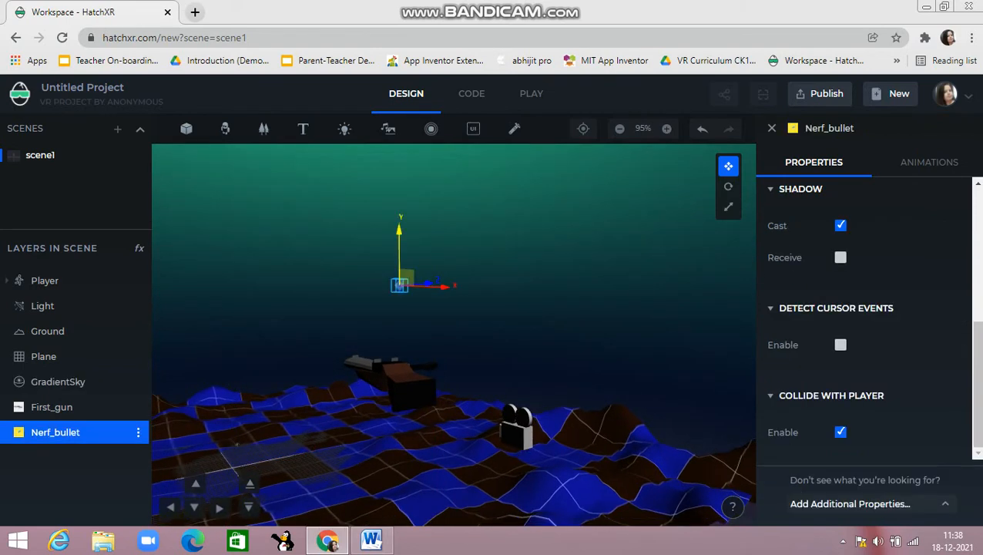
drag(399, 254, 399, 408)
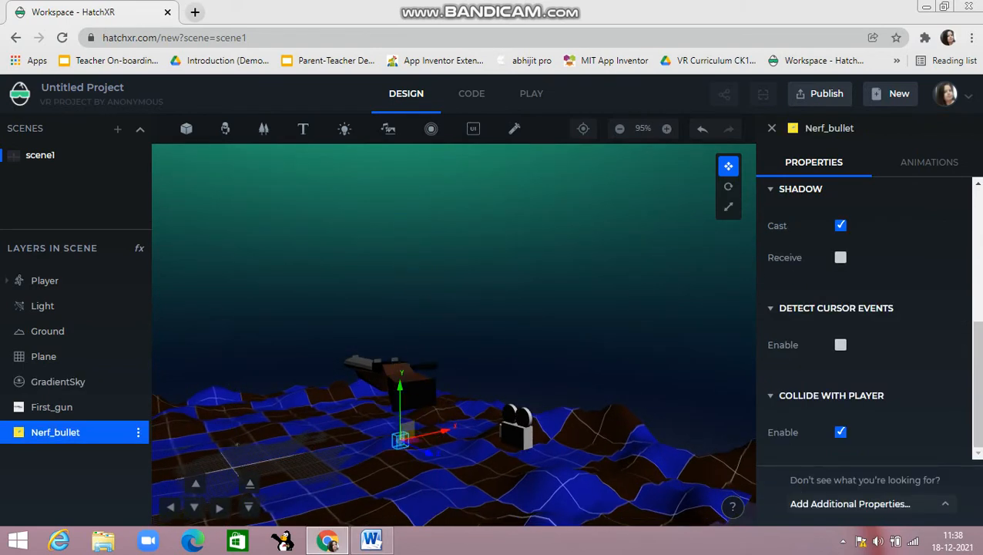
drag(443, 431, 383, 445)
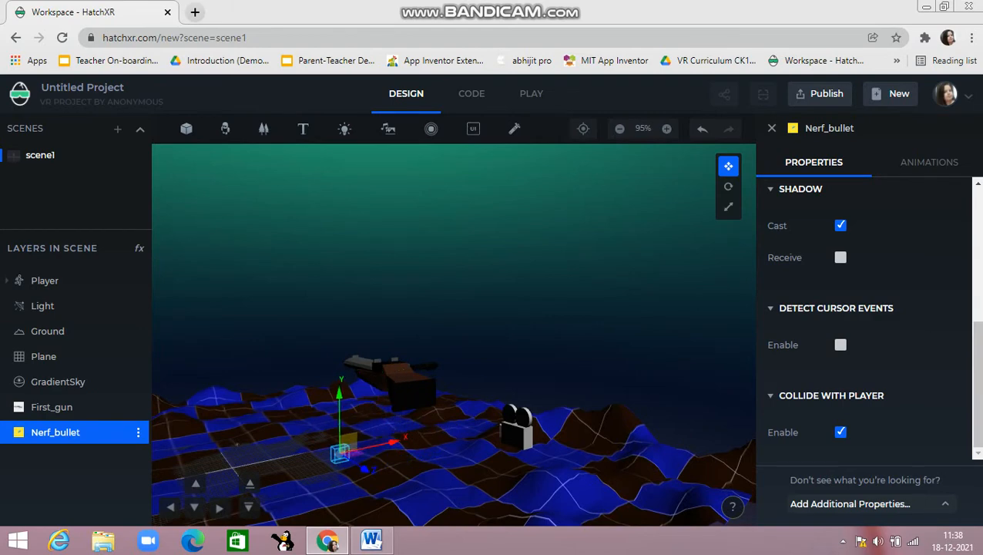
- Search the Poly 3D models for "glass bottle"
click(455, 300)
drag(454, 300, 526, 296)
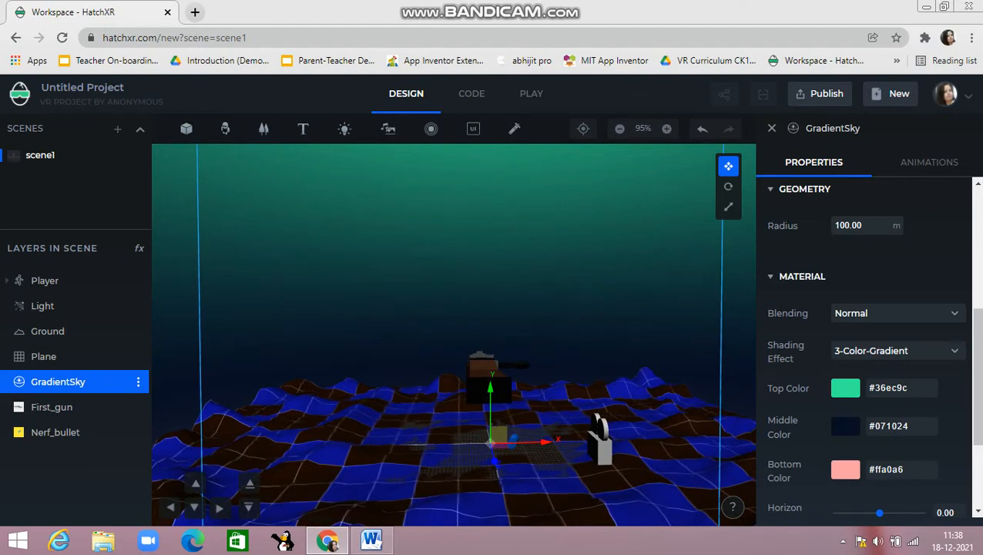
click(194, 507)
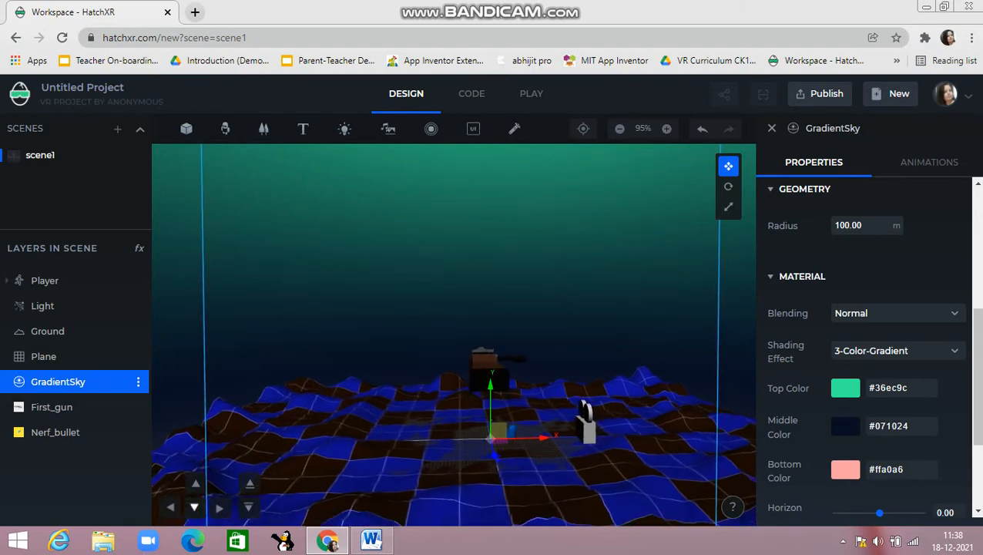
click(194, 507)
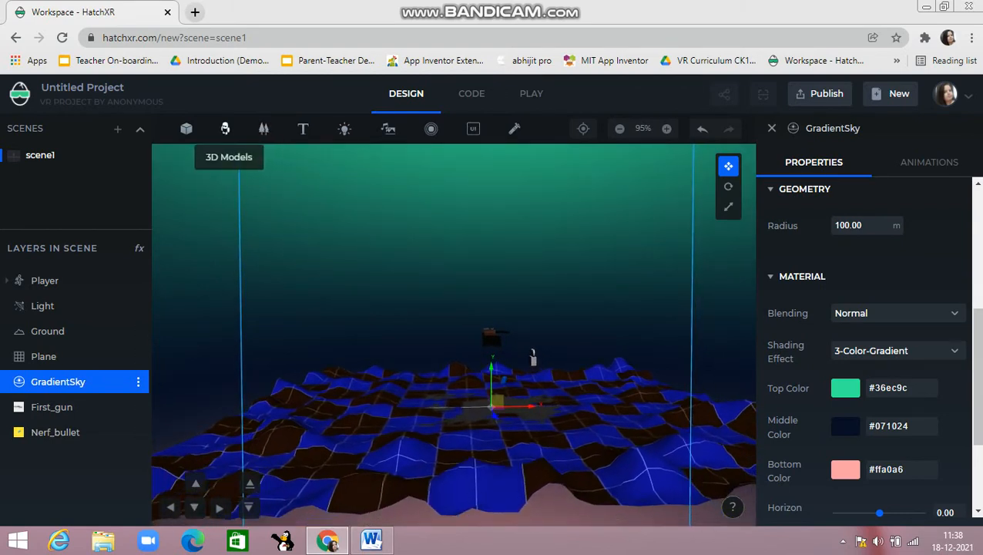
click(225, 128)
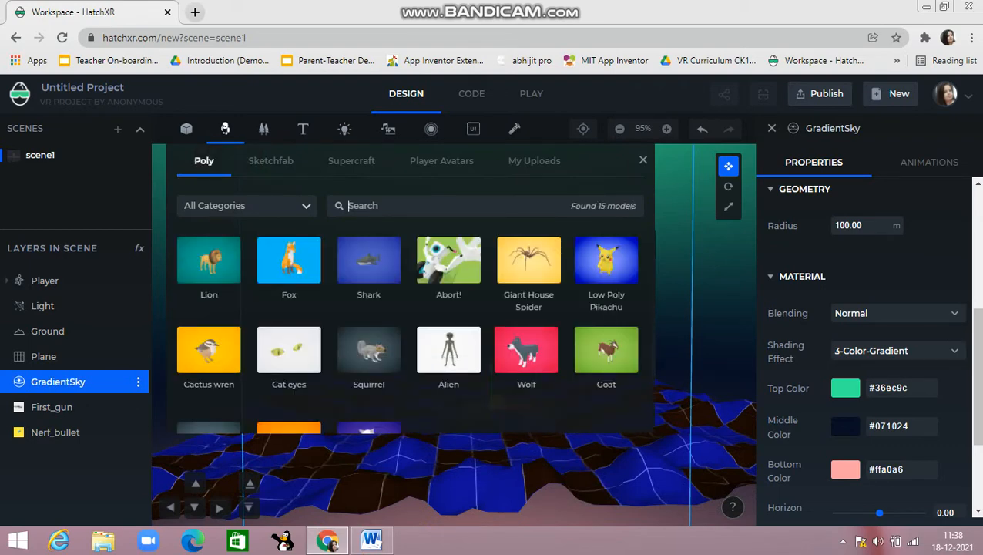
text(gl)
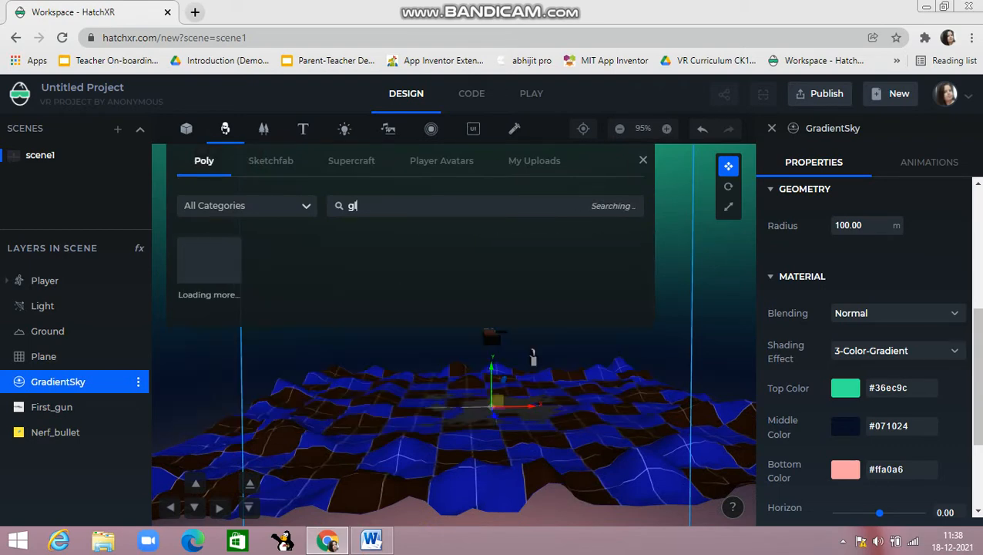
text(ass b)
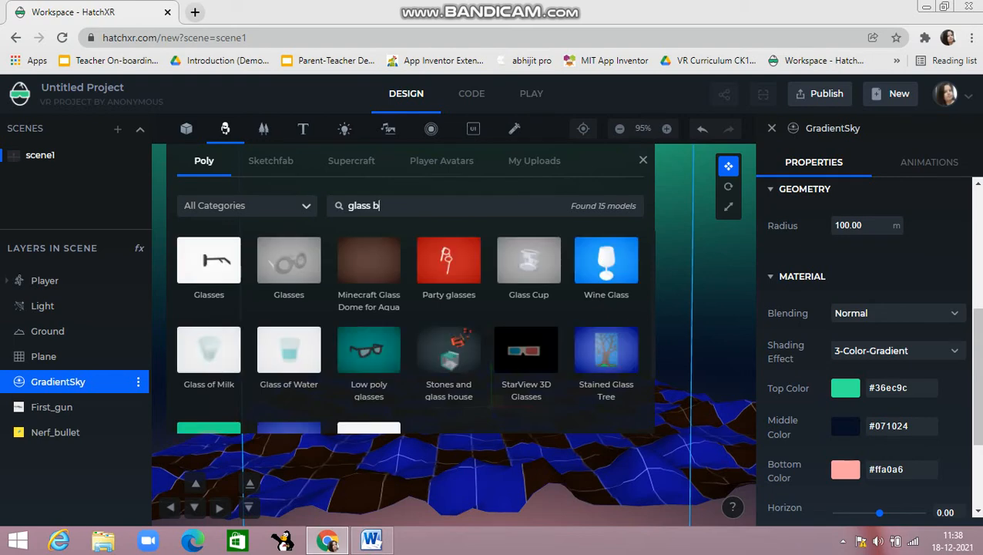
text(ottle)
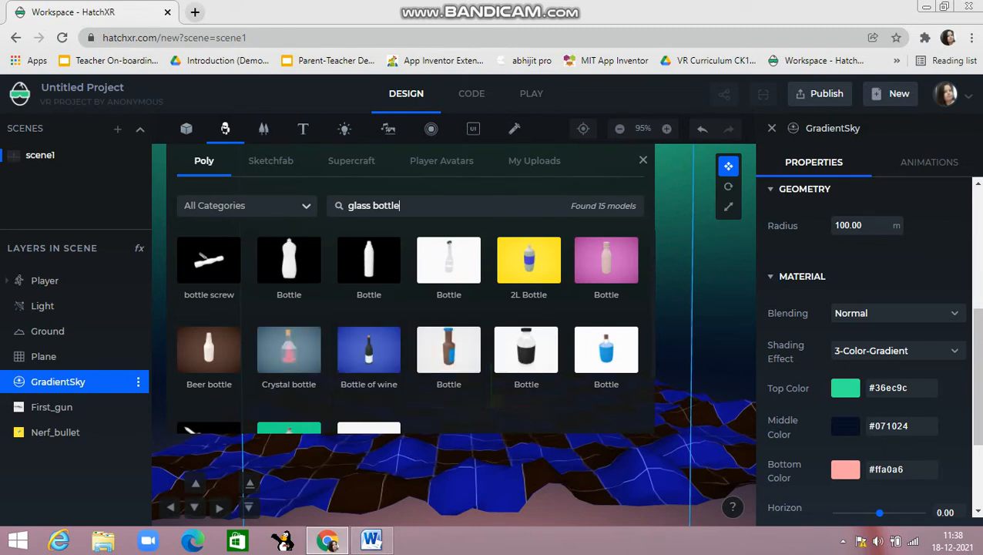
- Change the model search to "game bottle" and add the blue Bottle model to the scene
click(370, 205)
key(BackSpace)
key(BackSpace)
key(BackSpace)
key(BackSpace)
key(BackSpace)
text(game)
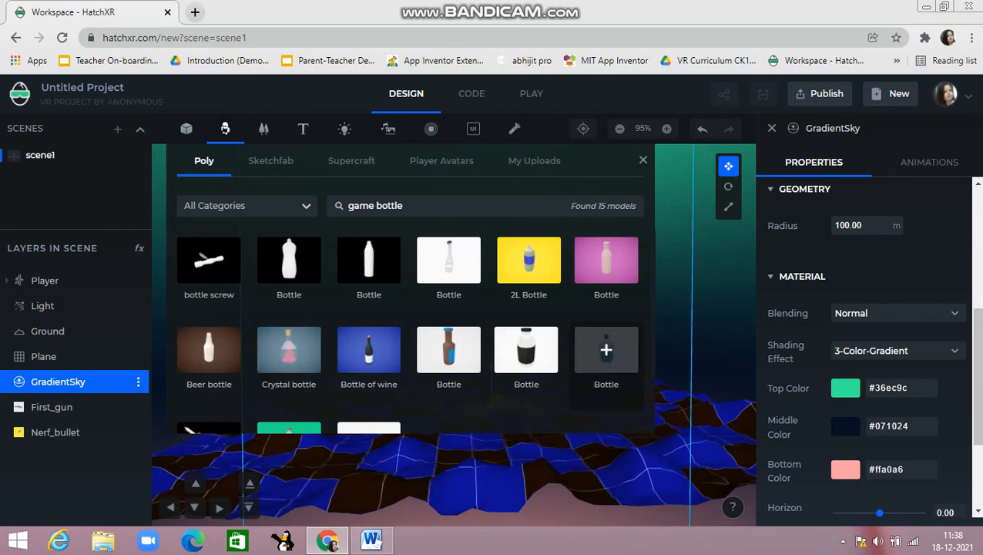
click(606, 349)
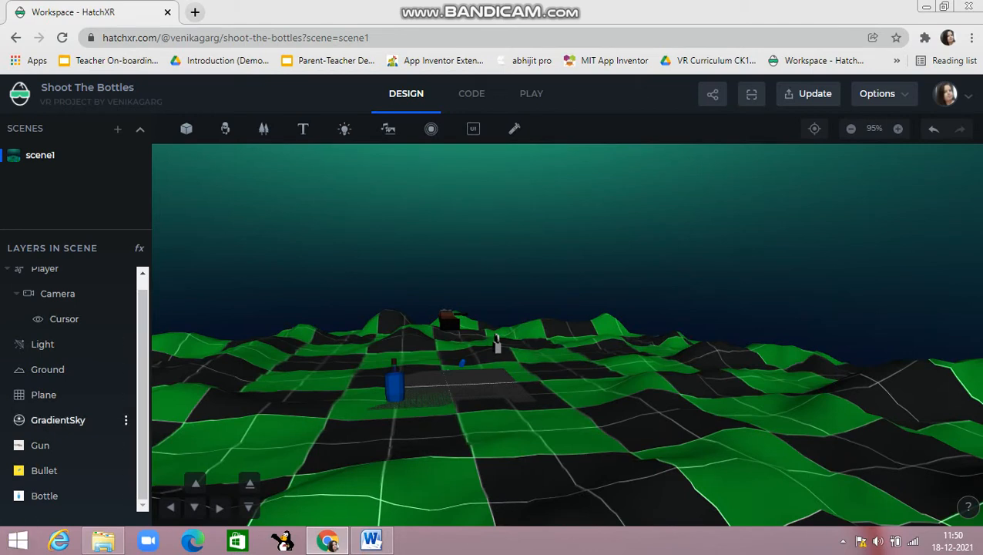
- Set the checkerboard ground's Color2 to turquoise #0dafaf
click(48, 369)
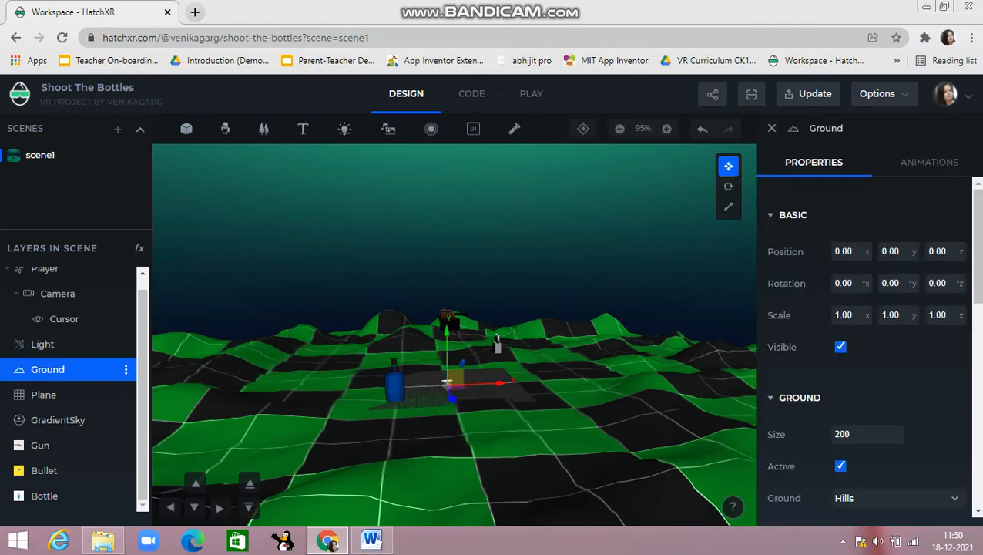
scroll(871, 346, down, 3)
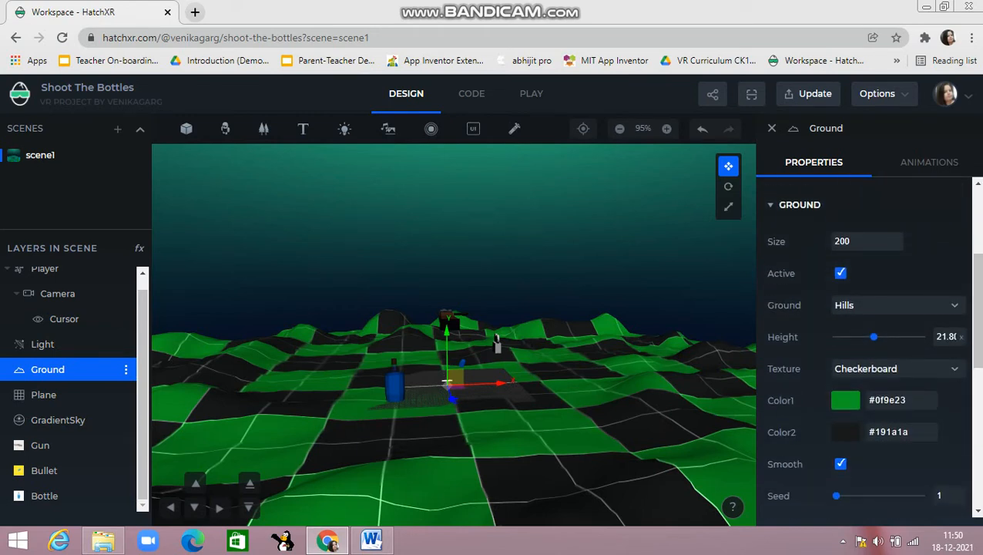
click(845, 432)
click(924, 288)
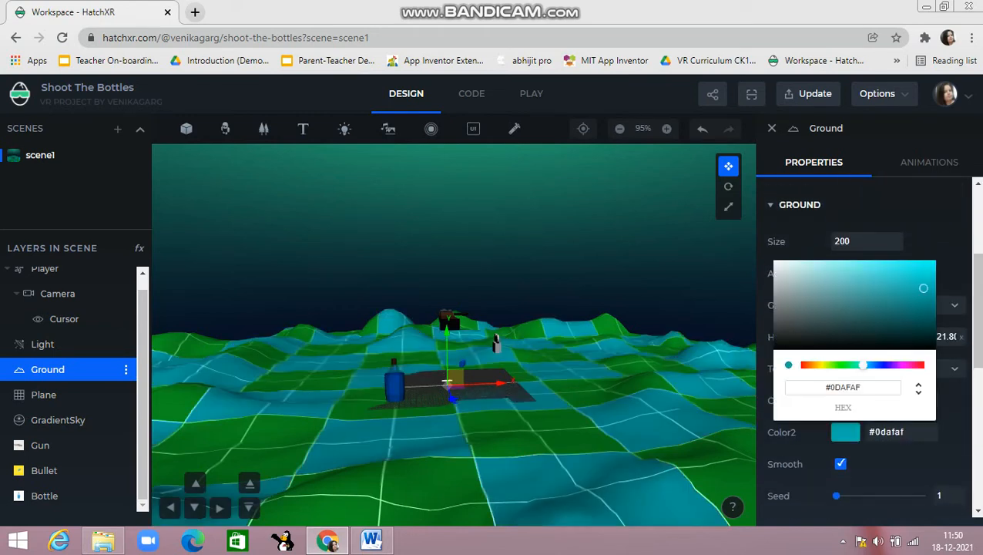
key(Escape)
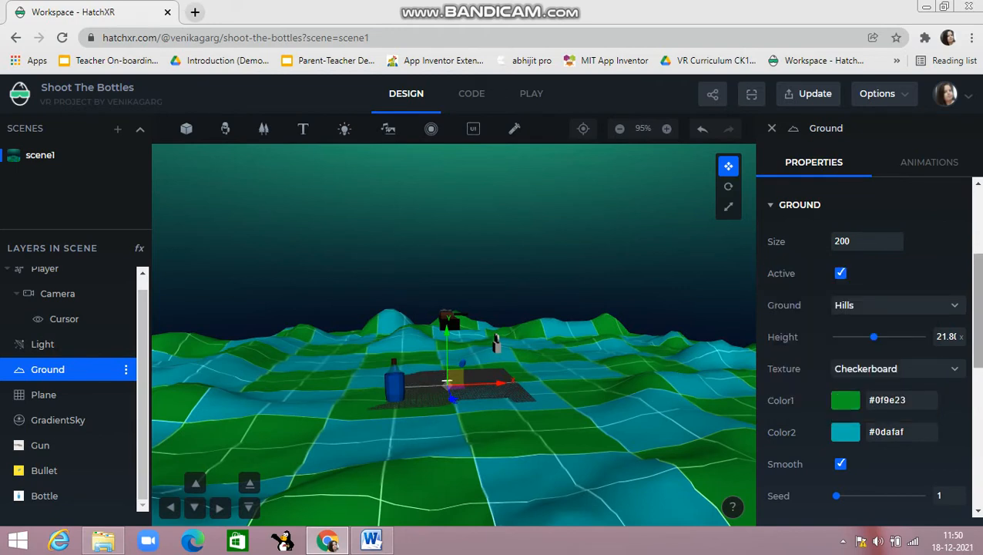
- Move the player toward the front of the scene along Z and toward negative X, in front of the blue bottle
scroll(870, 339, up, 1)
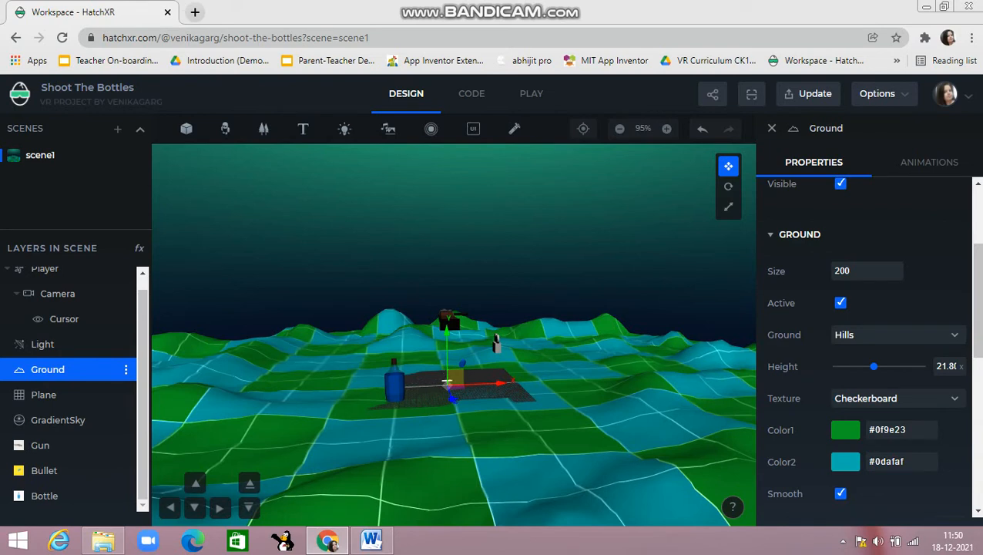
double_click(842, 271)
click(866, 271)
click(497, 345)
drag(508, 372, 620, 499)
drag(671, 440, 522, 451)
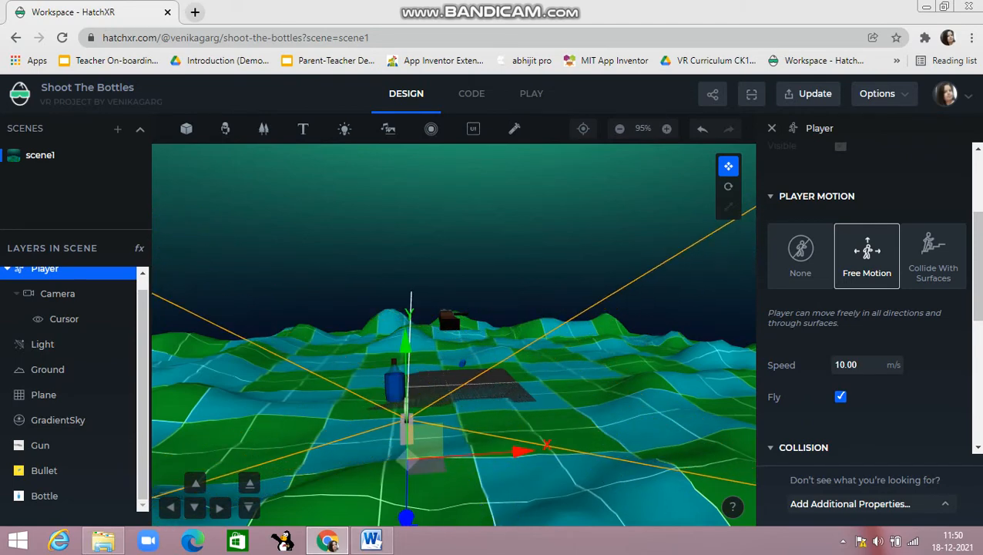
mouse_move(348, 463)
mouse_down()
mouse_move(389, 479)
mouse_move(367, 459)
mouse_up()
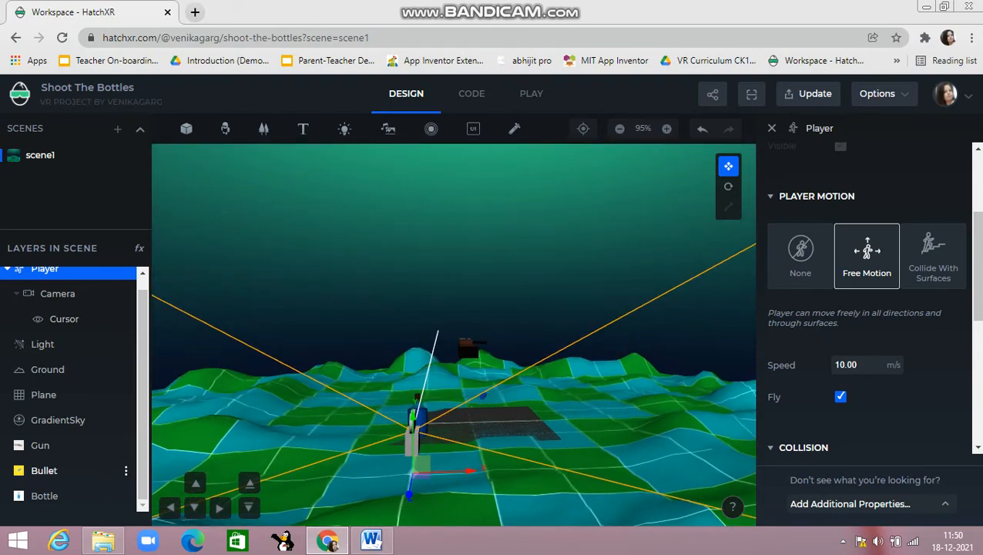
- Add a Particle System environment element to the scene
click(225, 129)
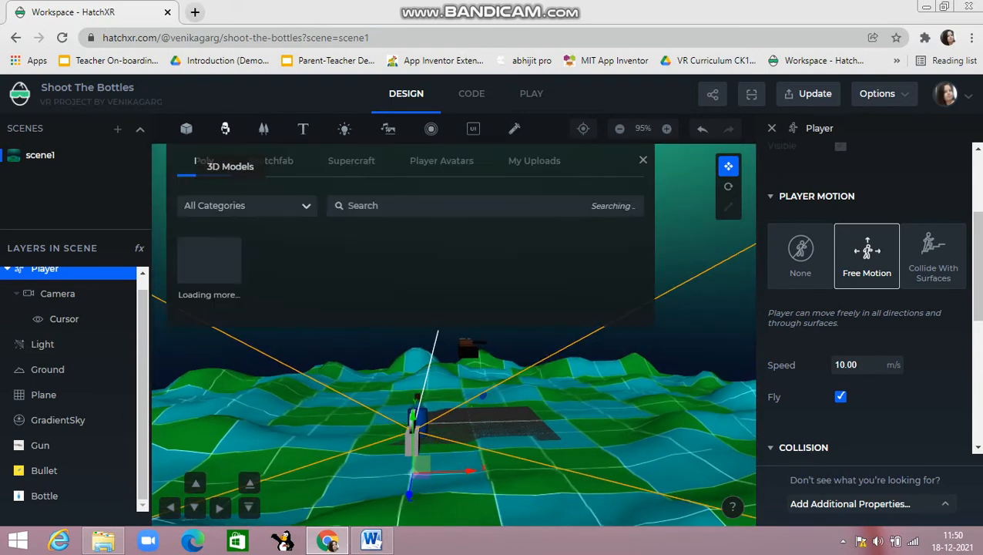
click(187, 129)
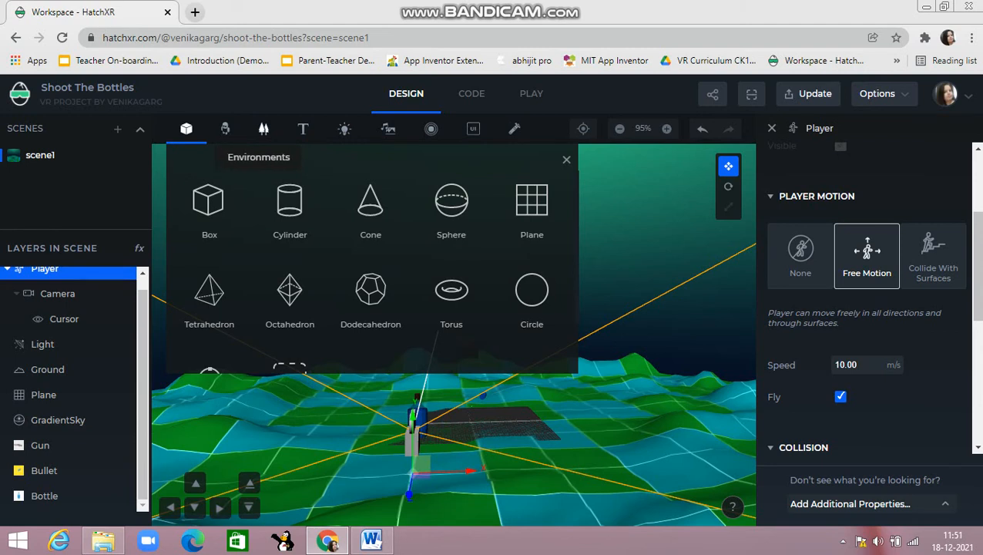
click(263, 128)
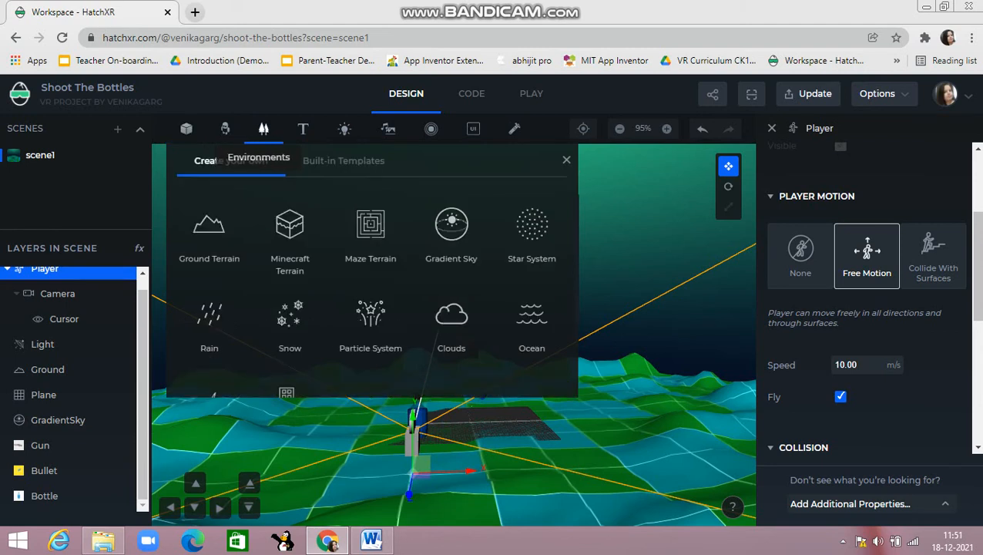
click(371, 320)
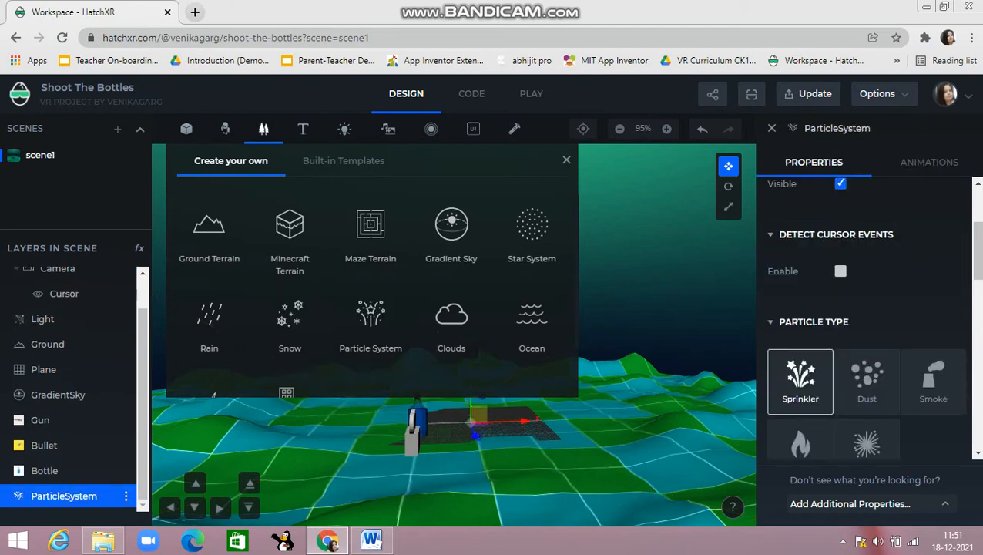
- Rename the particle system layer as "fire"
click(126, 495)
click(193, 467)
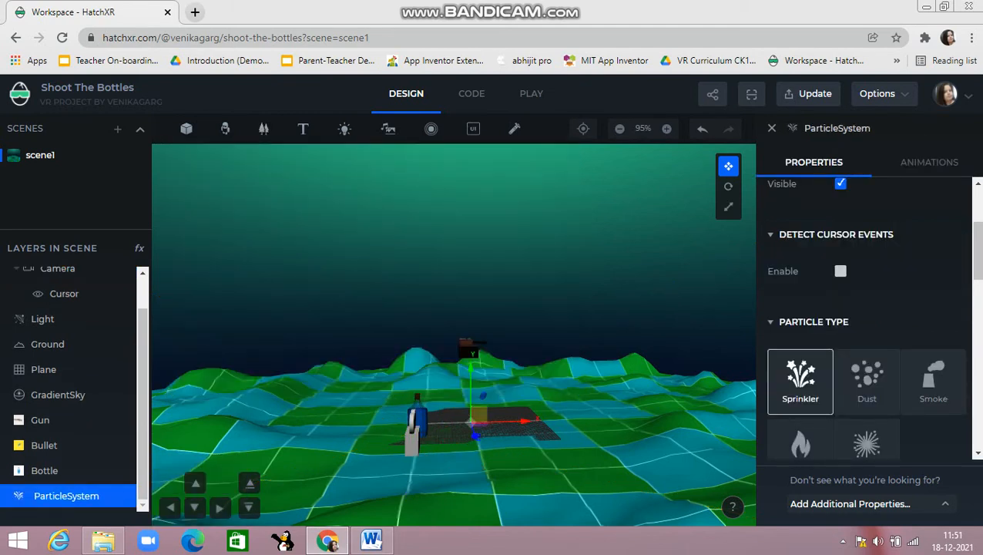
key(BackSpace)
text(fire)
key(Return)
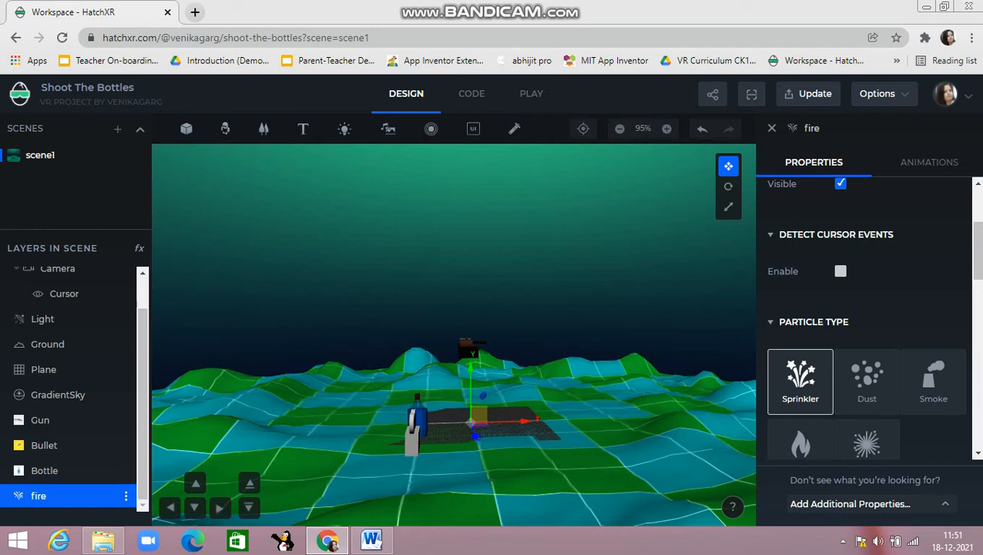
- Set the fire particle system's type to Fire and turn off its Autoplay
scroll(867, 324, down, 2)
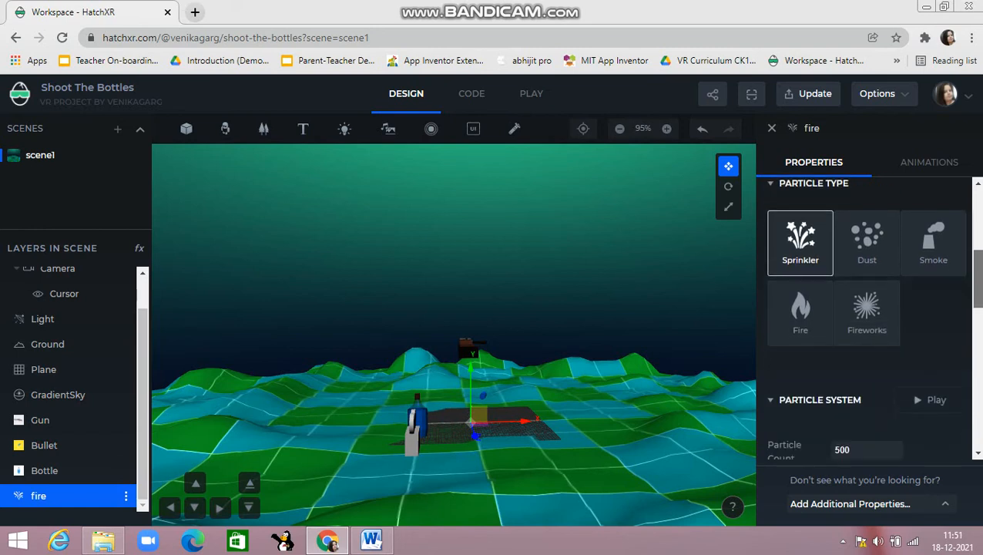
click(801, 312)
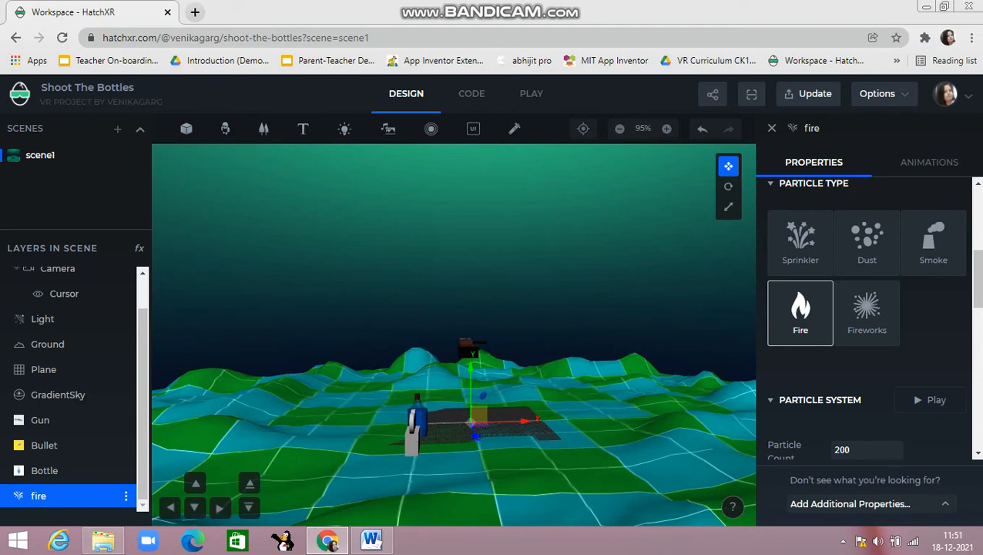
scroll(867, 316, down, 6)
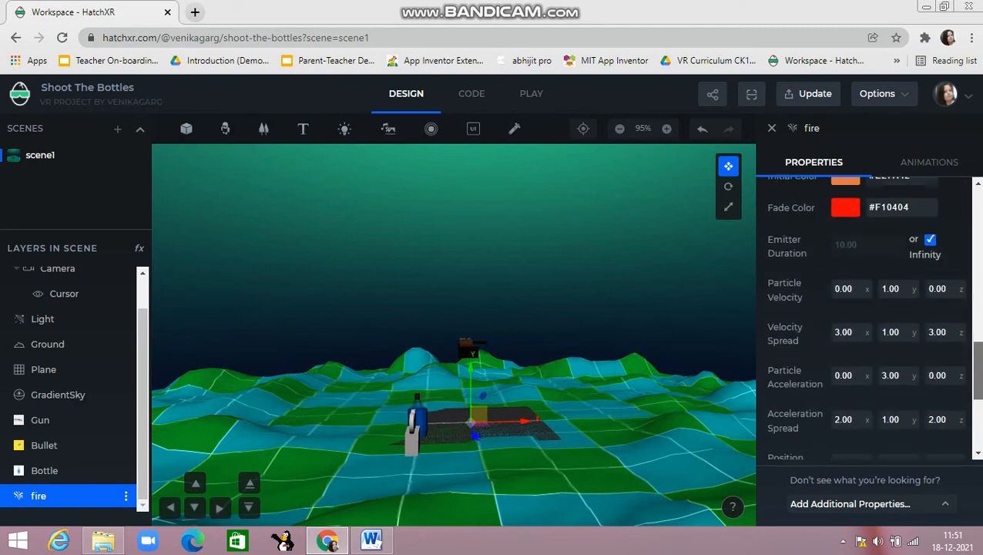
drag(978, 400, 978, 402)
click(840, 420)
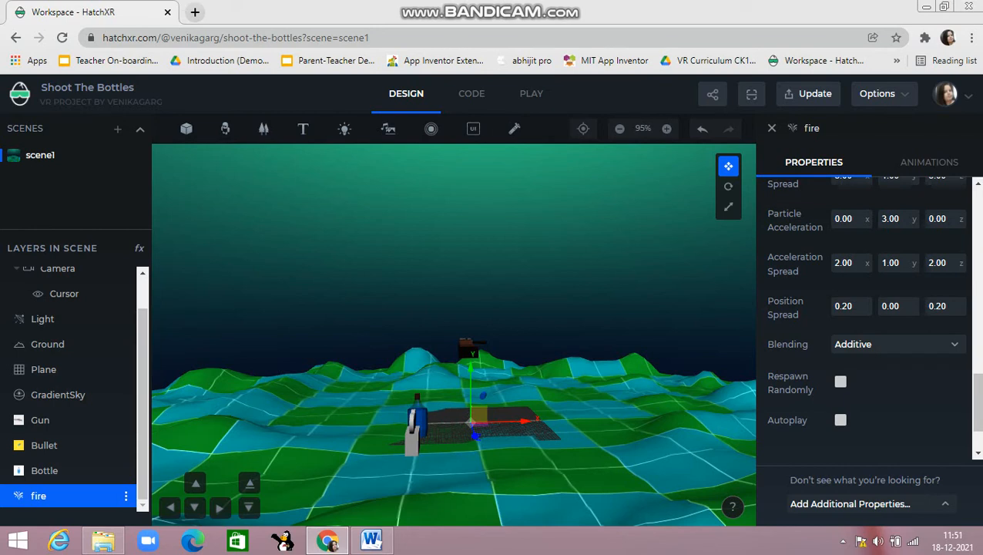
- Add a 3D text object in the Baloo style to the scene
click(303, 129)
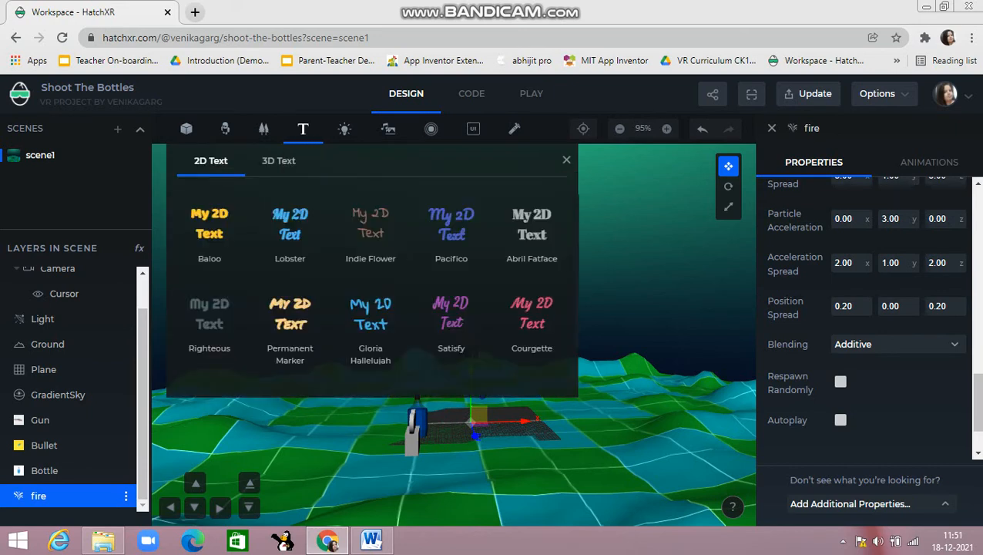
click(278, 161)
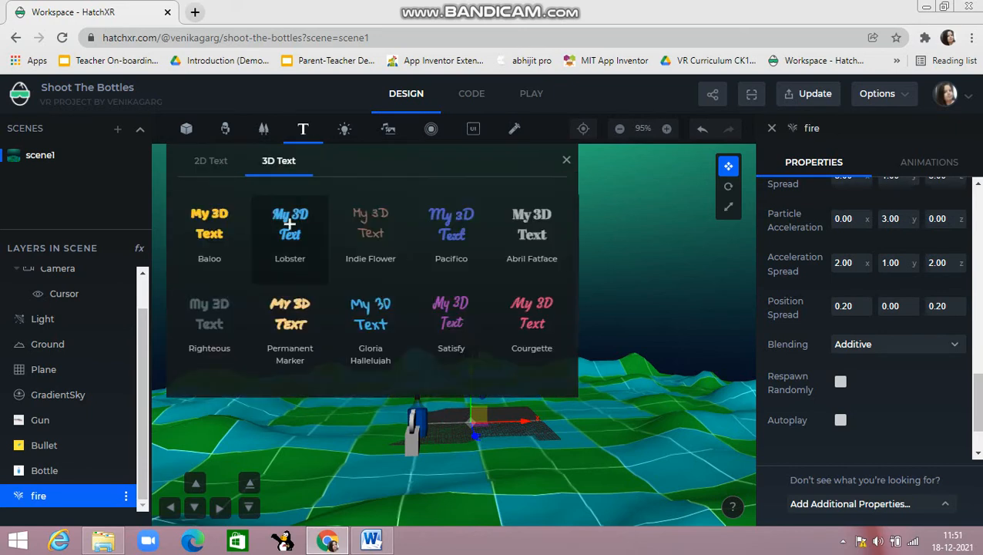
click(208, 220)
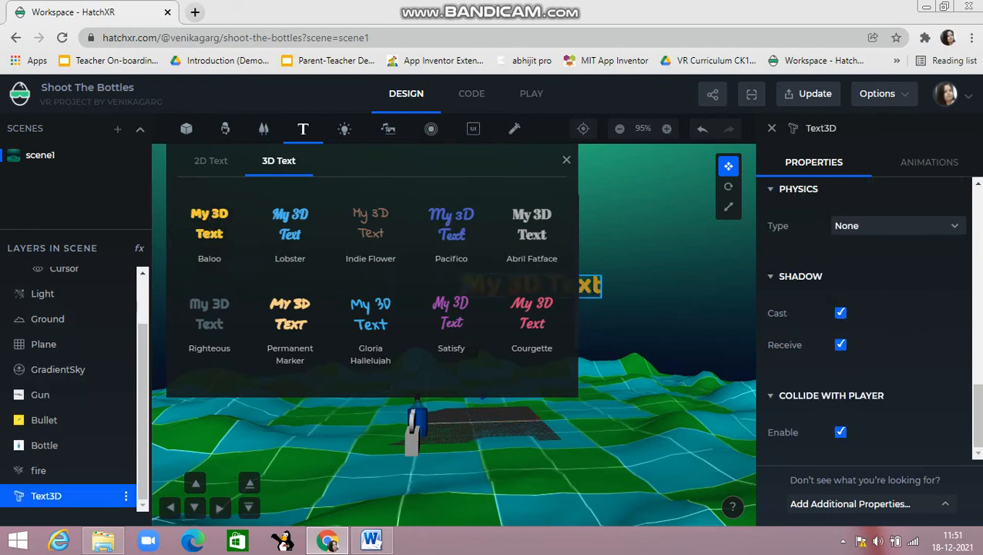
click(566, 159)
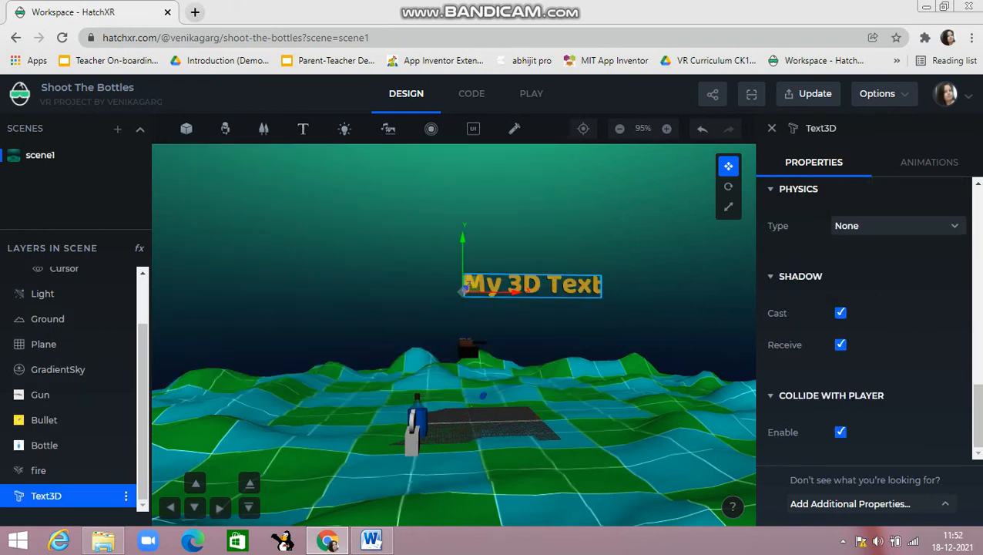
- Set the 3D text's value to "score"
scroll(867, 316, up, 10)
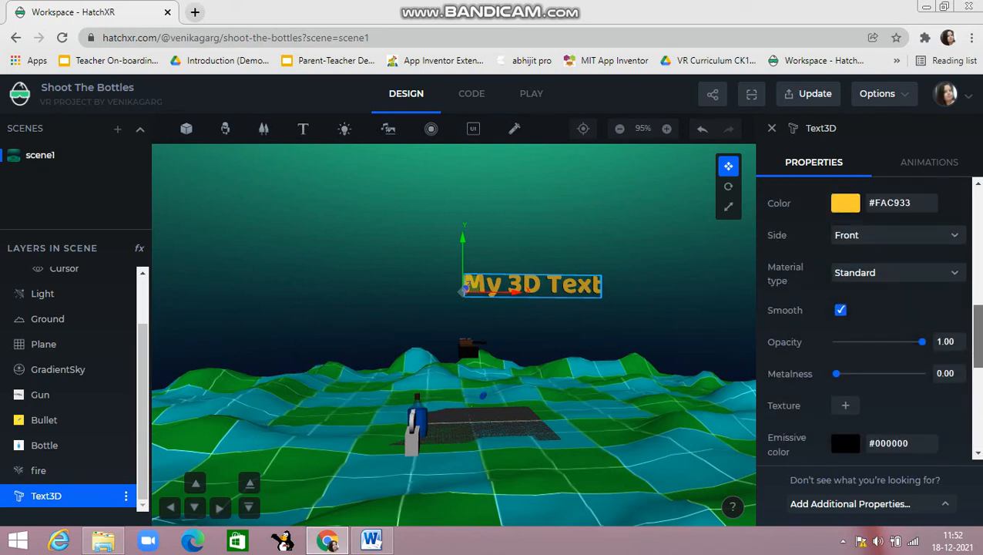
drag(977, 257, 978, 244)
drag(886, 414, 833, 415)
text(score)
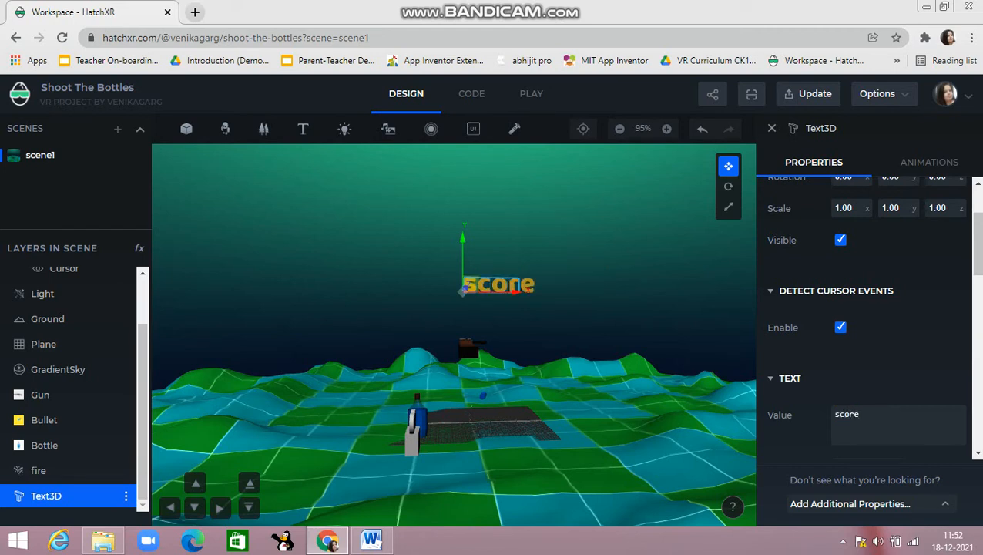
- Move the score text toward negative X and far back along negative Z, and nest its layer under the Player
drag(515, 292, 506, 340)
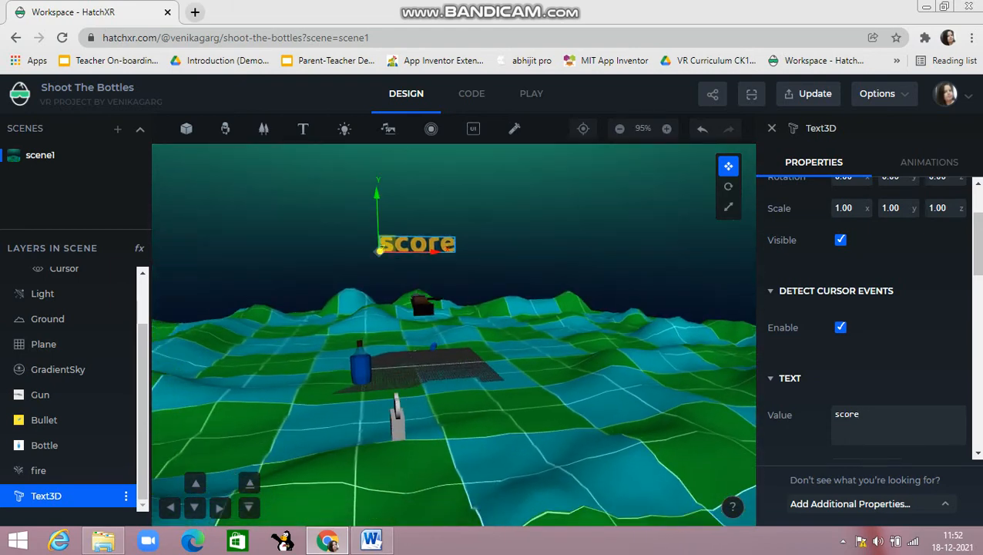
drag(378, 251, 373, 252)
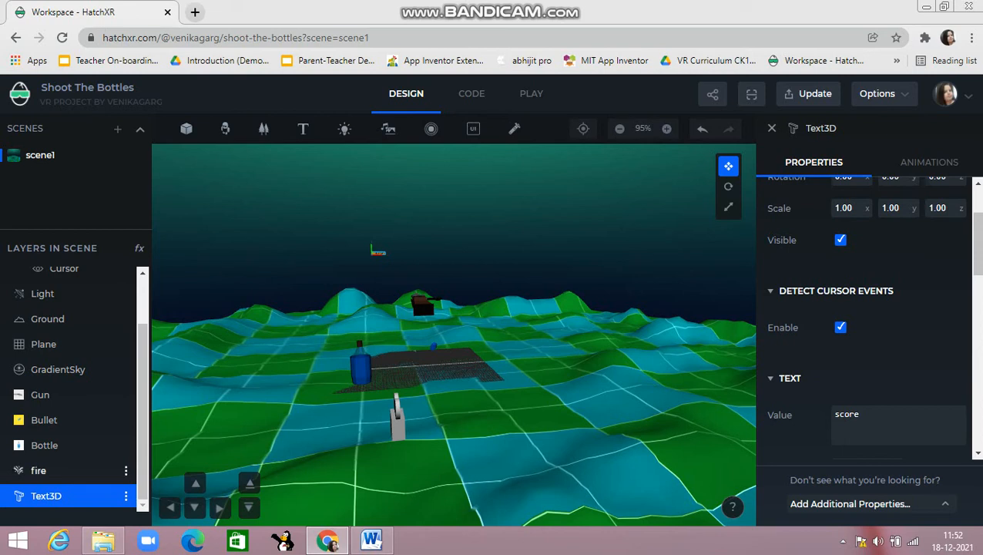
scroll(73, 385, up, 1)
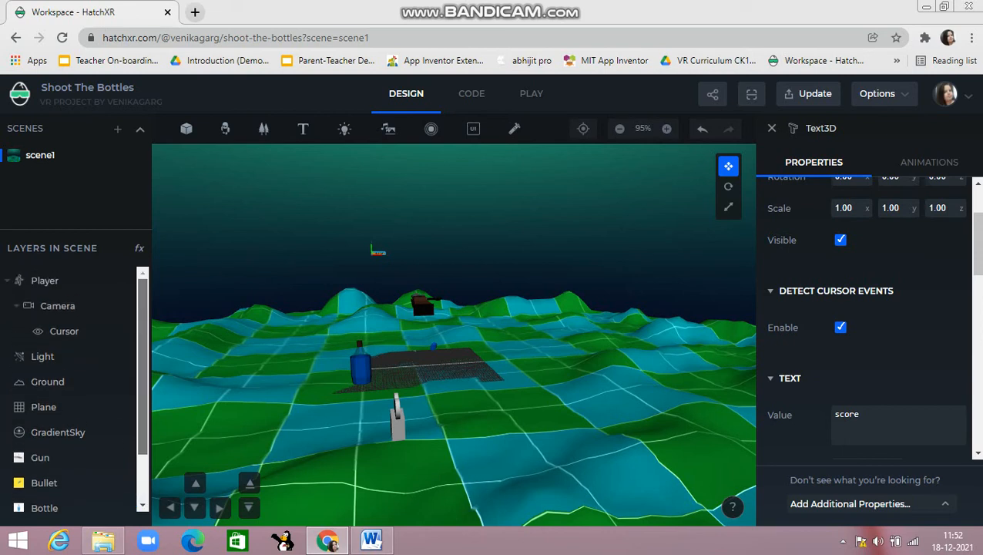
scroll(73, 386, down, 1)
drag(98, 497, 137, 289)
drag(140, 282, 91, 280)
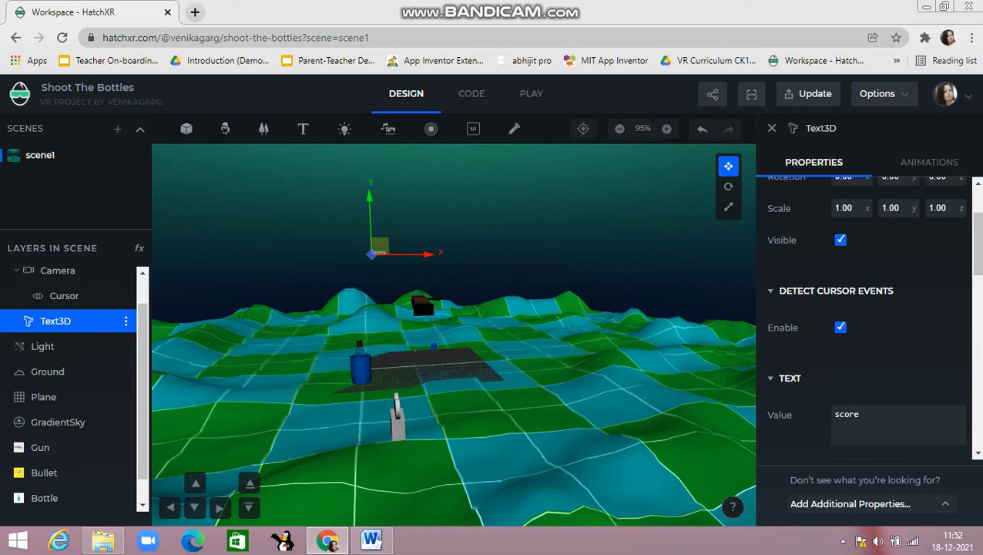
- Rename the 3D text layer as "ScoreText"
click(125, 320)
click(189, 329)
text(scoretext)
key(Left)
key(Left)
key(Left)
key(Left)
key(Left)
key(Left)
key(Left)
key(Left)
key(BackSpace)
text(S)
key(Right)
key(ctrl+z)
key(BackSpace)
text(T)
key(BackSpace)
key(BackSpace)
key(BackSpace)
key(BackSpace)
key(BackSpace)
key(BackSpace)
text(c)
key(BackSpace)
text(ScoreText)
key(Return)
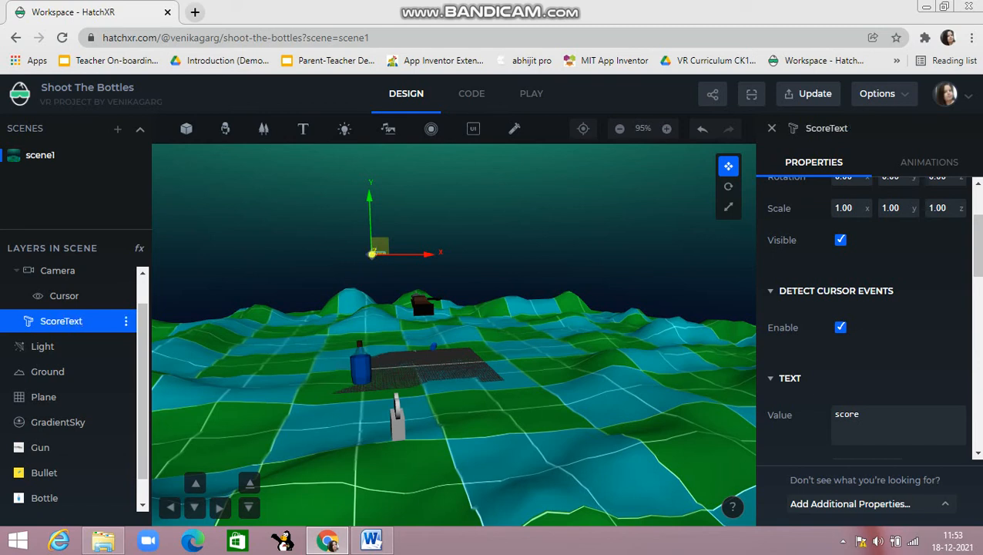
- Bring the score text closer along positive Z and run the scene in play mode
drag(372, 254, 379, 250)
click(380, 248)
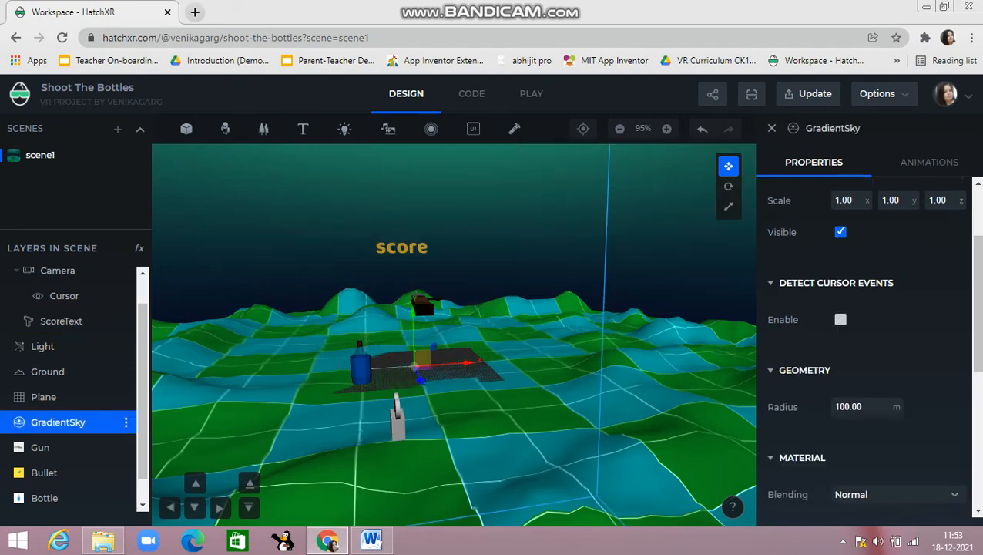
click(532, 93)
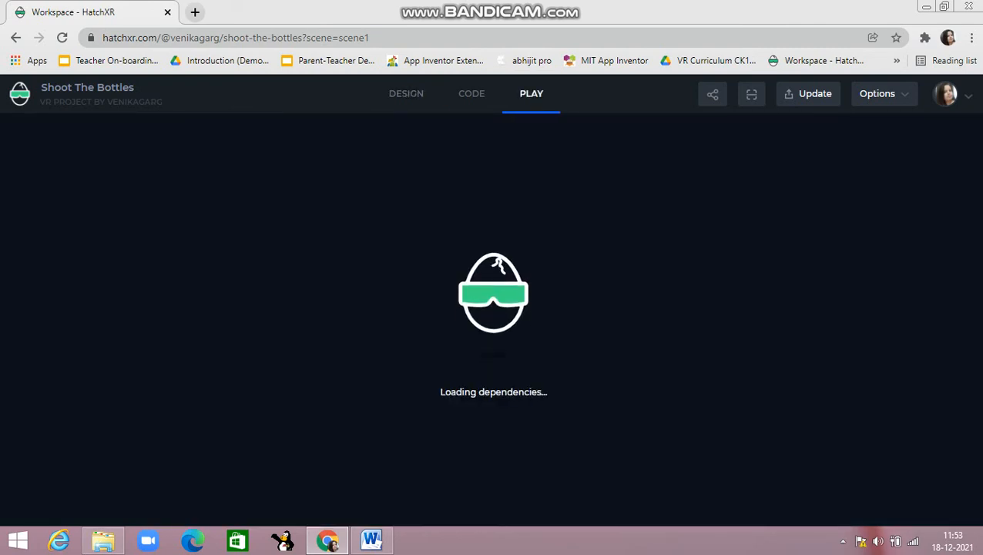